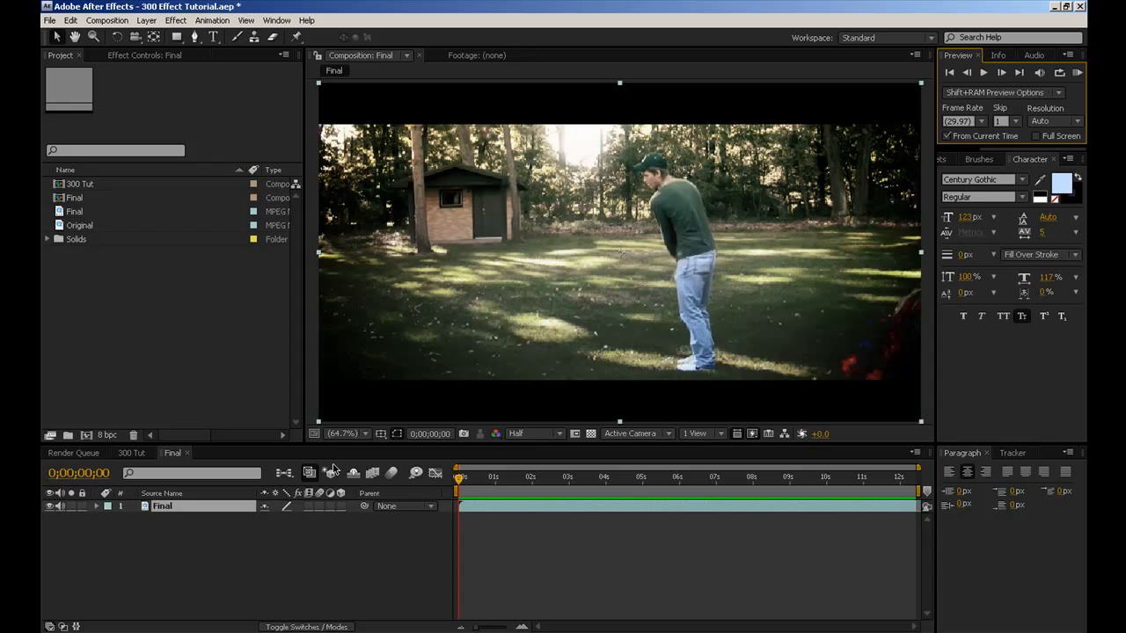
Step: Switch between the 300 Tut and Final compositions, and preview the finished effect in Final
{"action": "left_click", "coordinate": [136, 454]}
{"action": "left_click", "coordinate": [172, 454]}
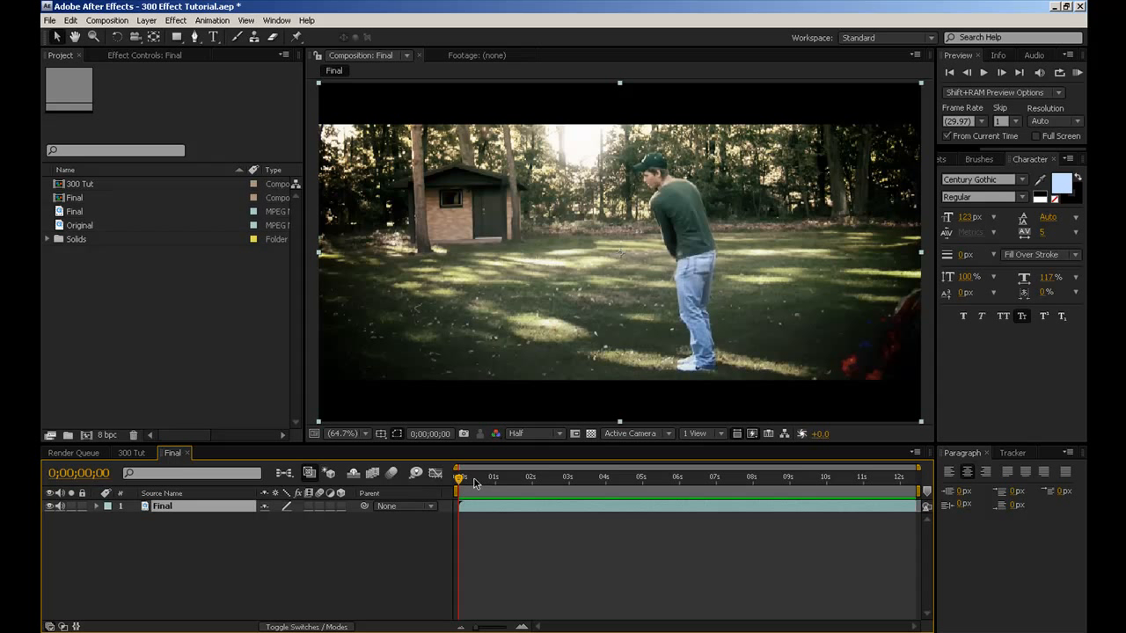
{"action": "key", "text": "space"}
{"action": "key", "text": "space"}
Step: Create a composition from the Original clip and trim it to a work area covering roughly the clip's last five seconds
{"action": "left_click", "coordinate": [88, 282]}
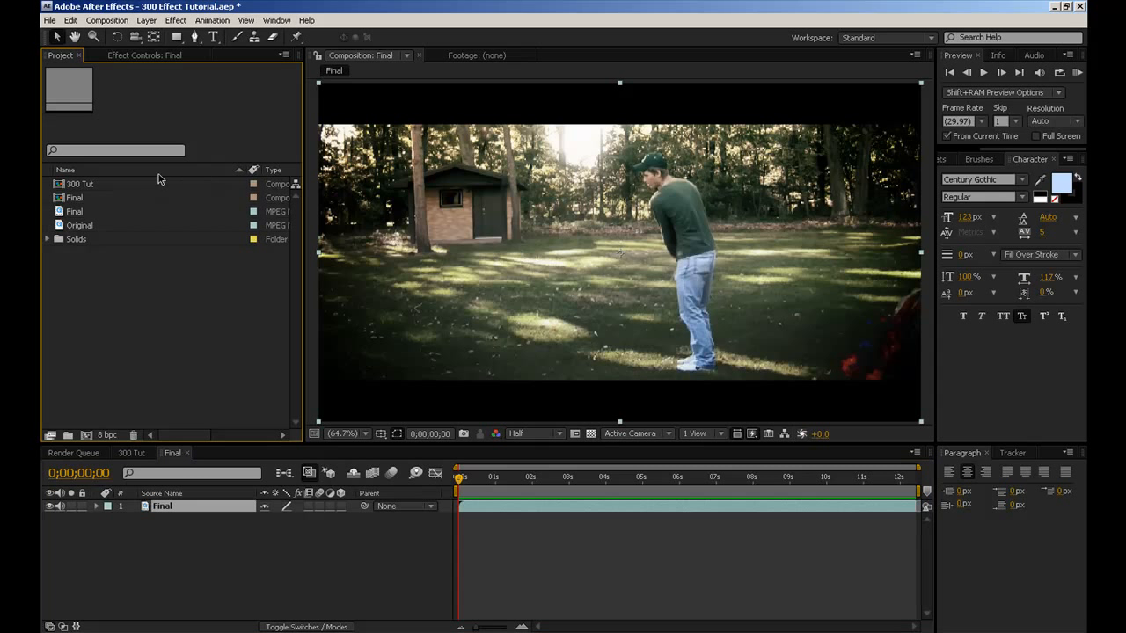
{"action": "left_click_drag", "start_coordinate": [79, 227], "coordinate": [87, 435]}
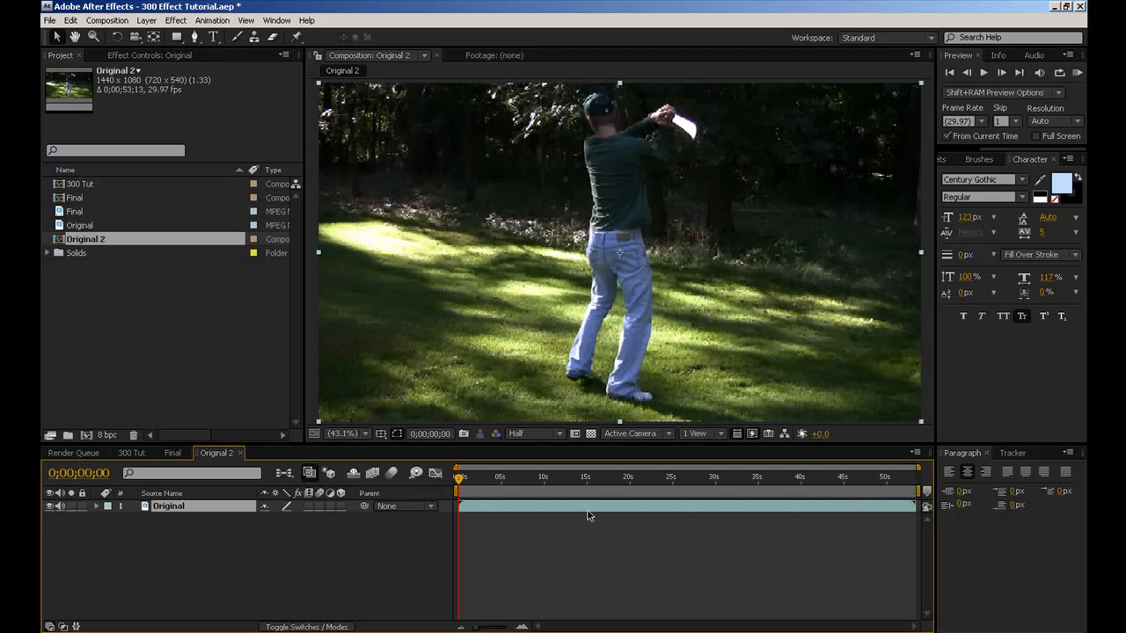
{"action": "left_click_drag", "start_coordinate": [763, 475], "coordinate": [913, 480]}
{"action": "key", "text": "b"}
{"action": "right_click", "coordinate": [897, 491]}
{"action": "left_click", "coordinate": [912, 521]}
Step: Enable time remapping on the Original layer
{"action": "left_click_drag", "start_coordinate": [677, 476], "coordinate": [711, 479]}
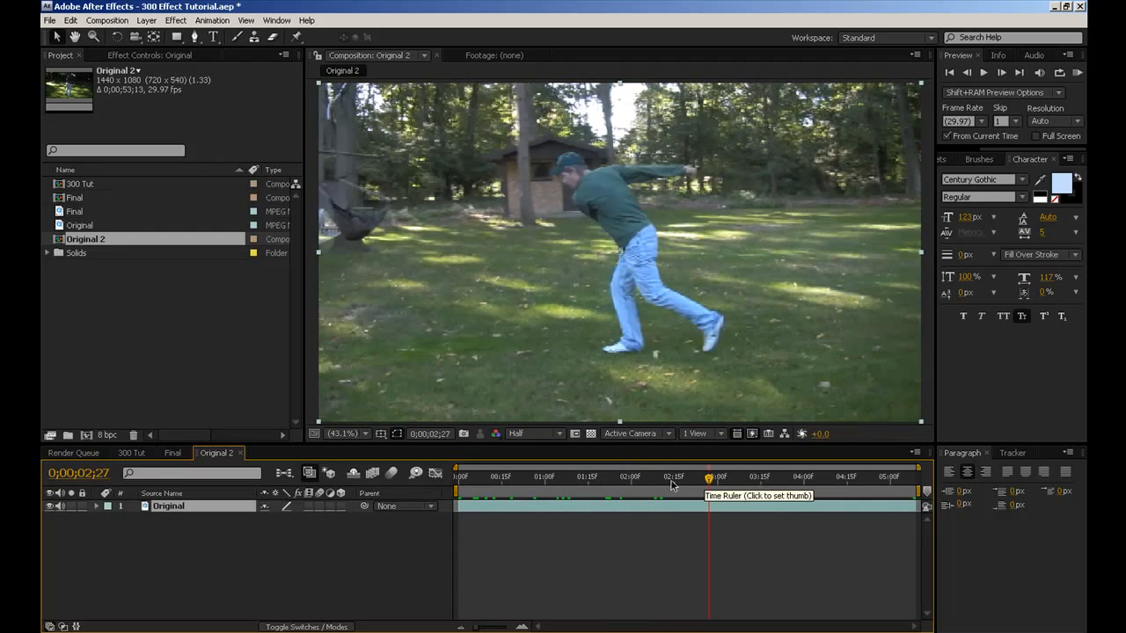
{"action": "scroll", "coordinate": [623, 403], "scroll_direction": "down", "scroll_amount": 2}
{"action": "left_click", "coordinate": [623, 410]}
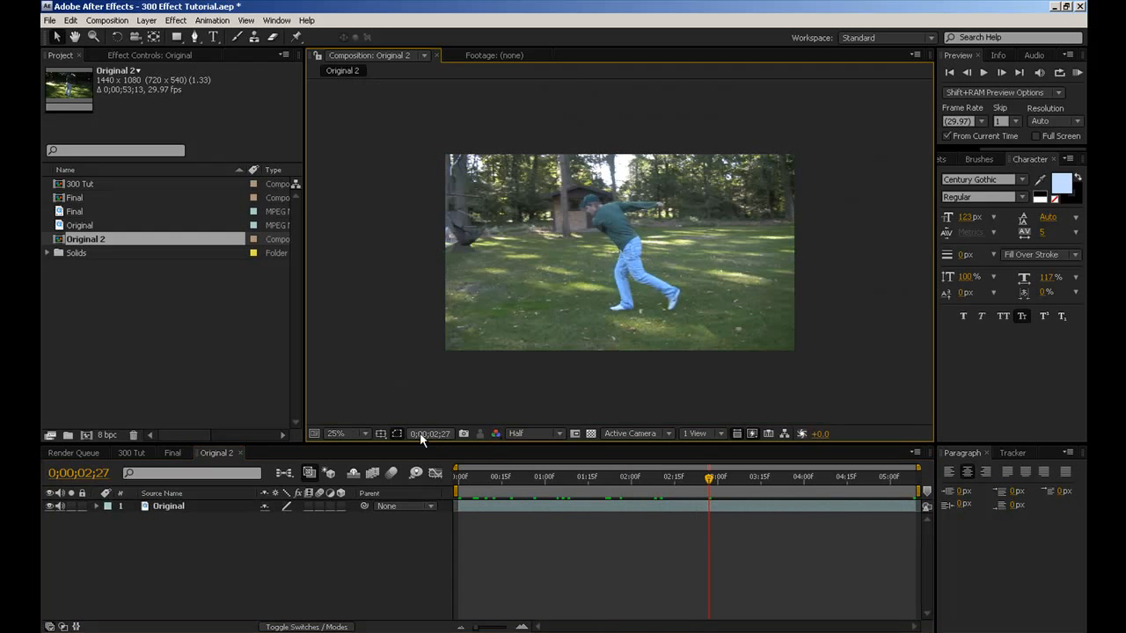
{"action": "left_click", "coordinate": [347, 432]}
{"action": "left_click", "coordinate": [374, 238]}
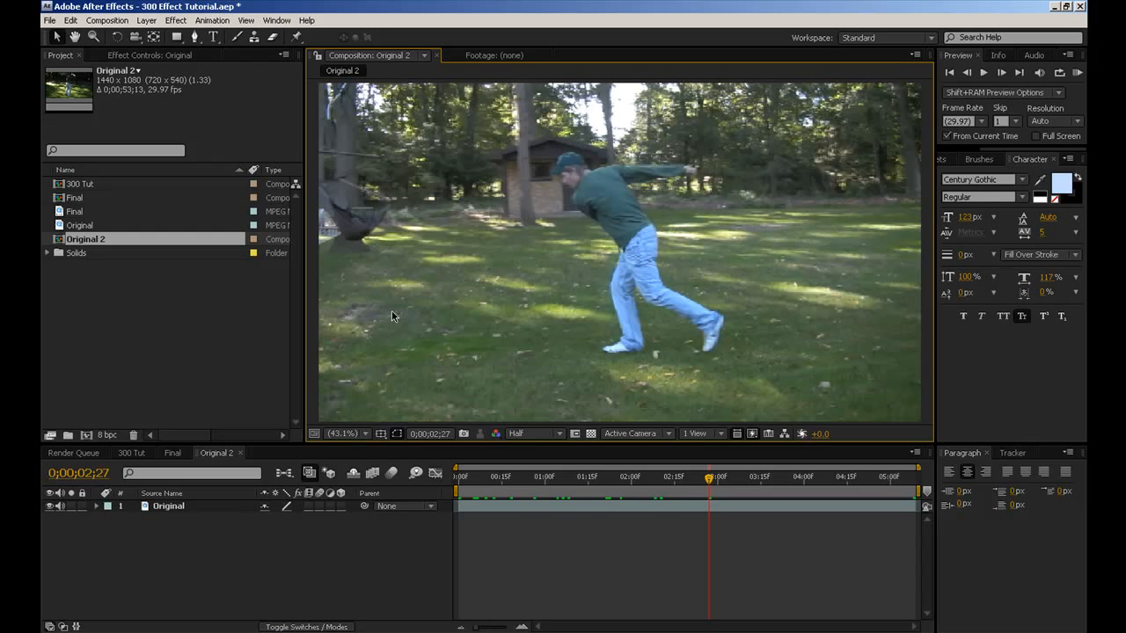
{"action": "left_click_drag", "start_coordinate": [708, 482], "coordinate": [400, 477]}
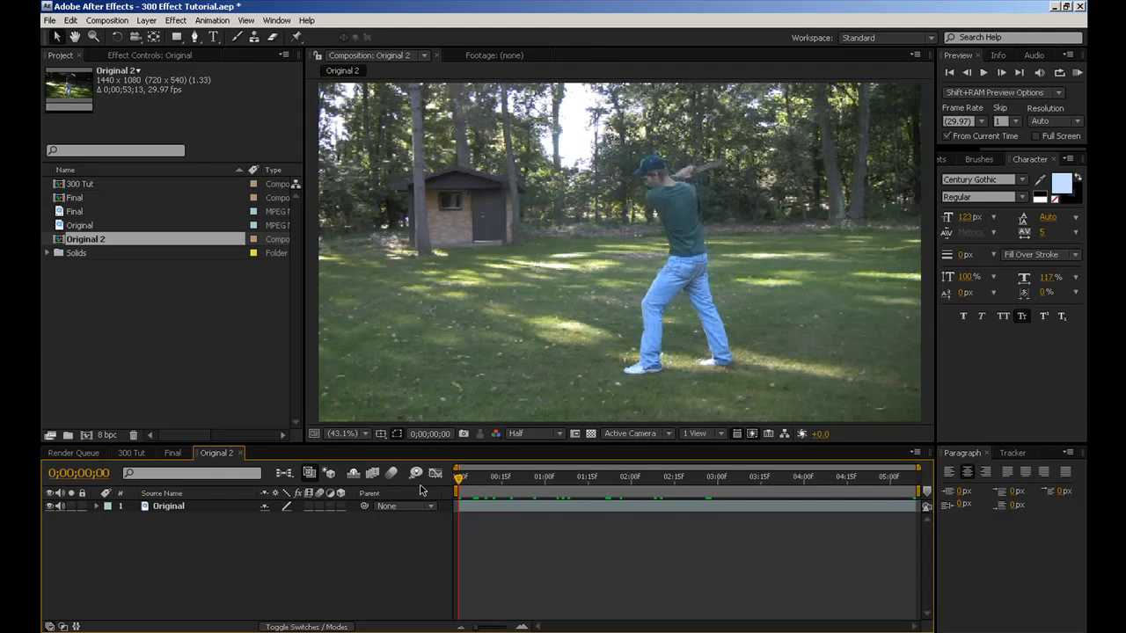
{"action": "left_click", "coordinate": [168, 507]}
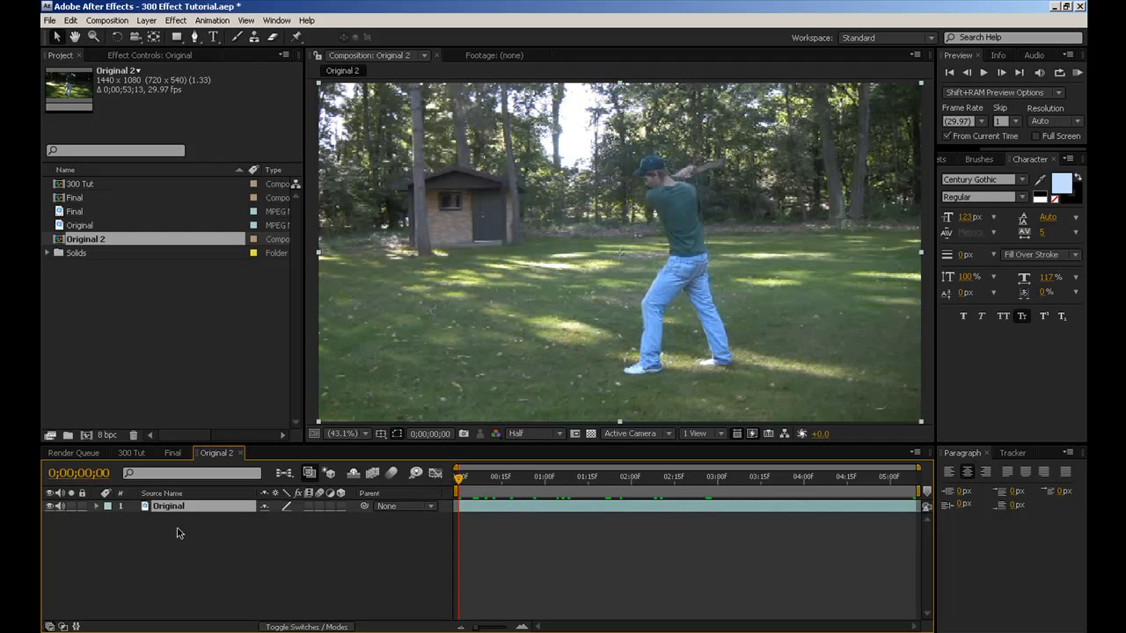
{"action": "right_click", "coordinate": [176, 510]}
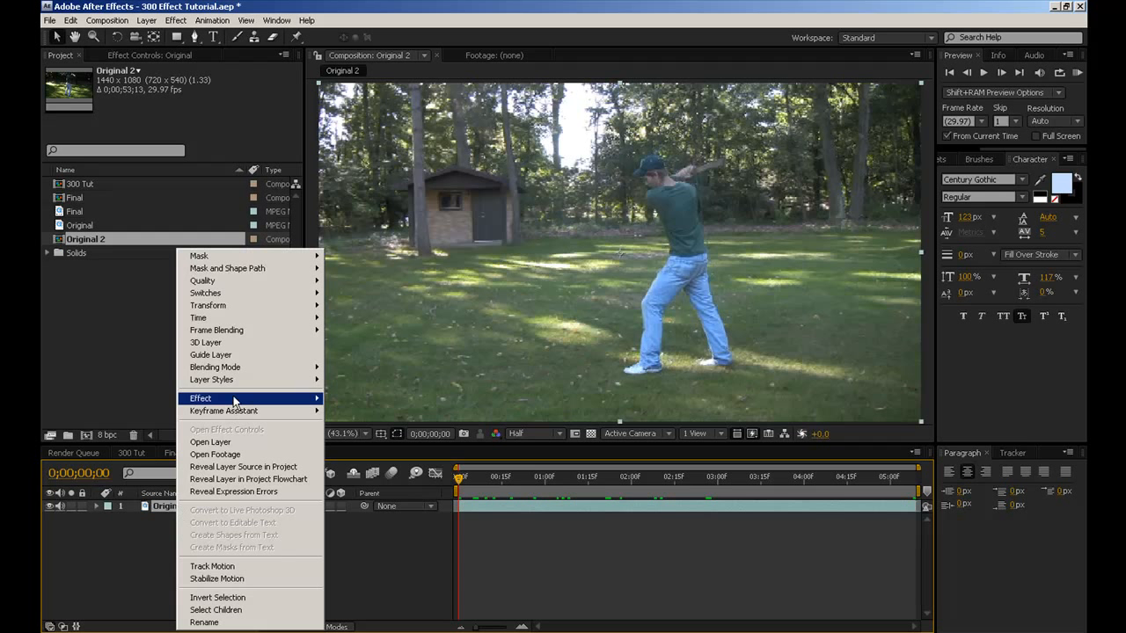
{"action": "mouse_move", "coordinate": [265, 331]}
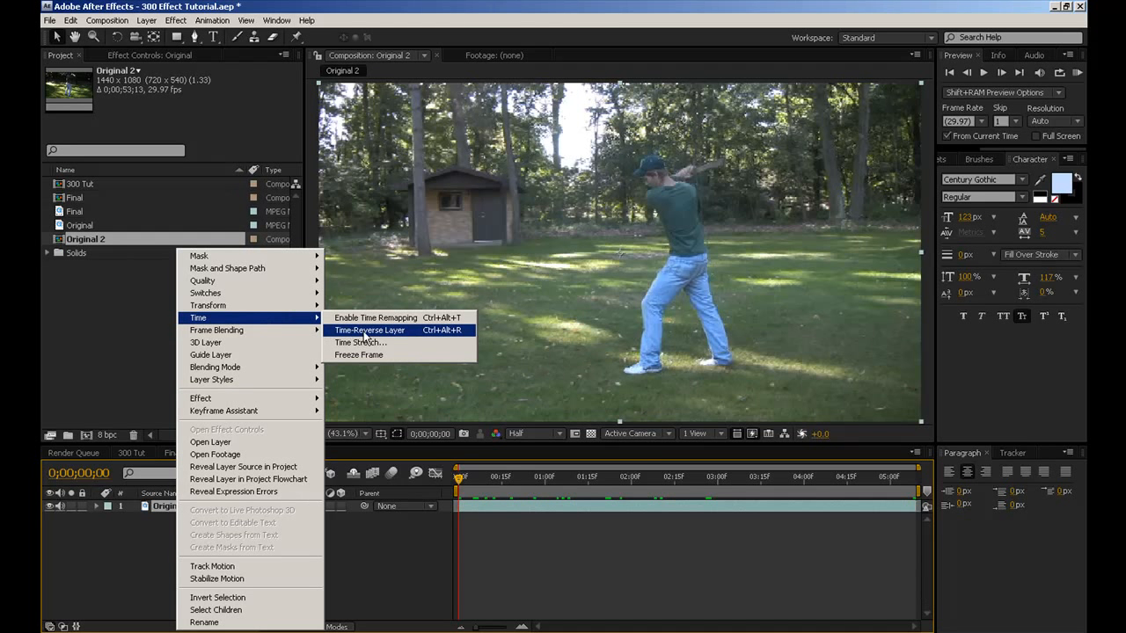
{"action": "left_click", "coordinate": [380, 318]}
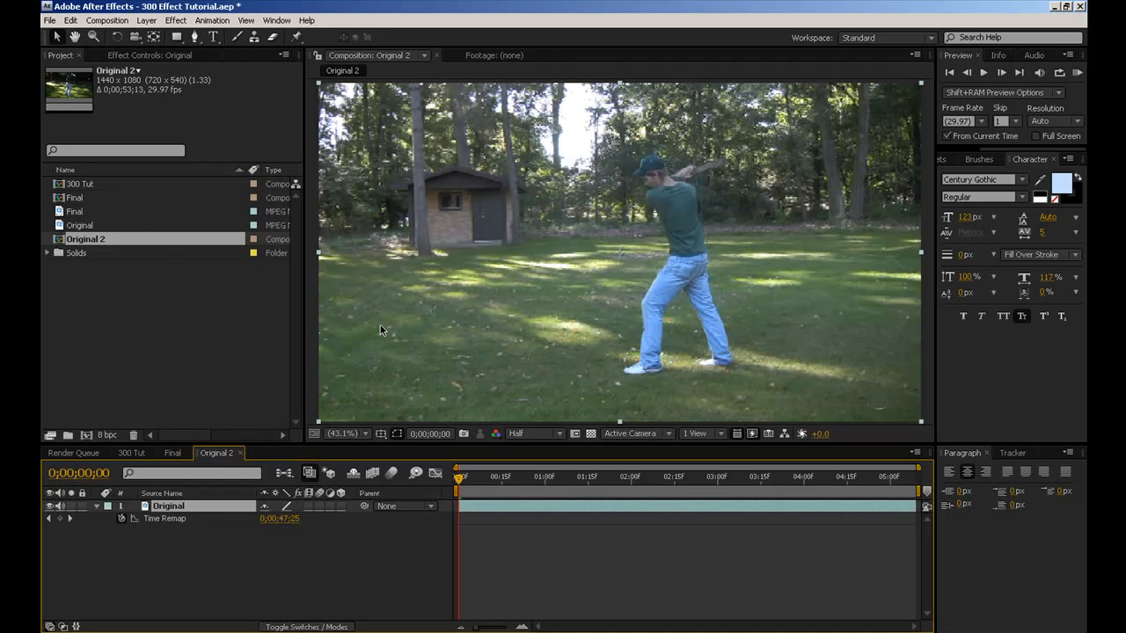
Step: Scrub and preview the trimmed clip from its start to examine the timing of each swing
{"action": "left_click_drag", "start_coordinate": [623, 483], "coordinate": [395, 507]}
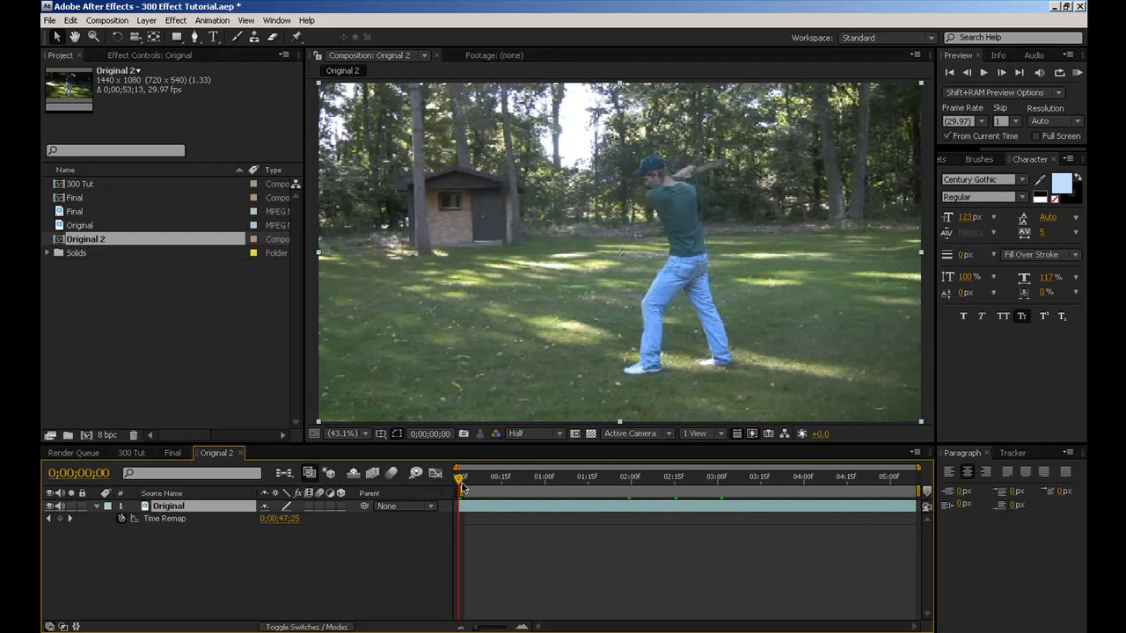
{"action": "left_click_drag", "start_coordinate": [456, 485], "coordinate": [373, 490]}
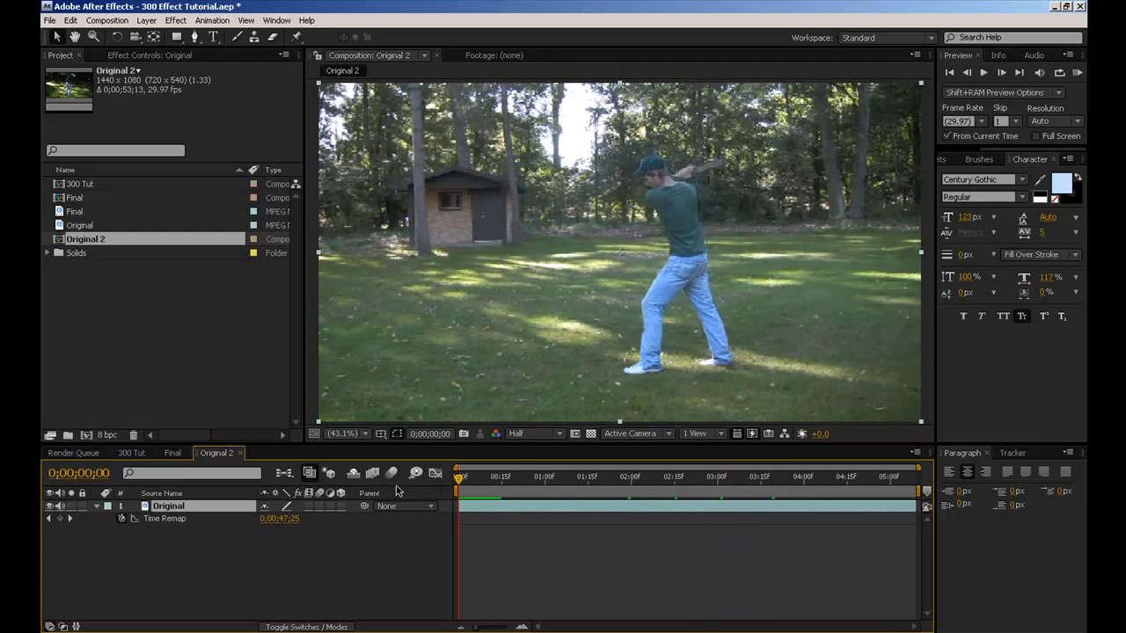
{"action": "key", "text": "space"}
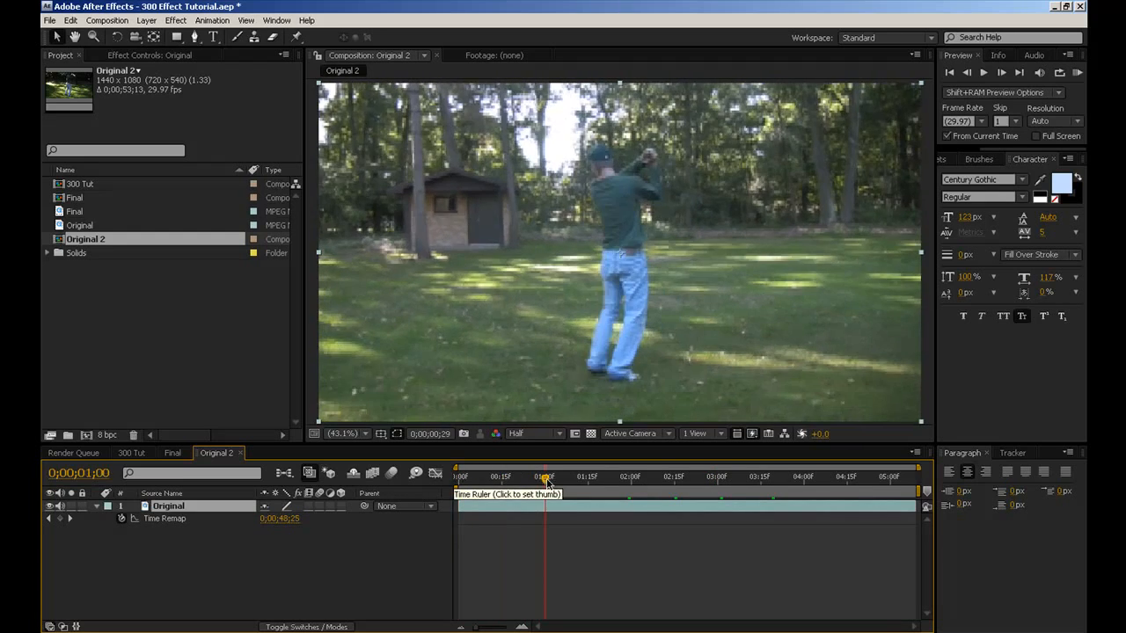
{"action": "left_click_drag", "start_coordinate": [545, 480], "coordinate": [501, 485]}
{"action": "key", "text": "space"}
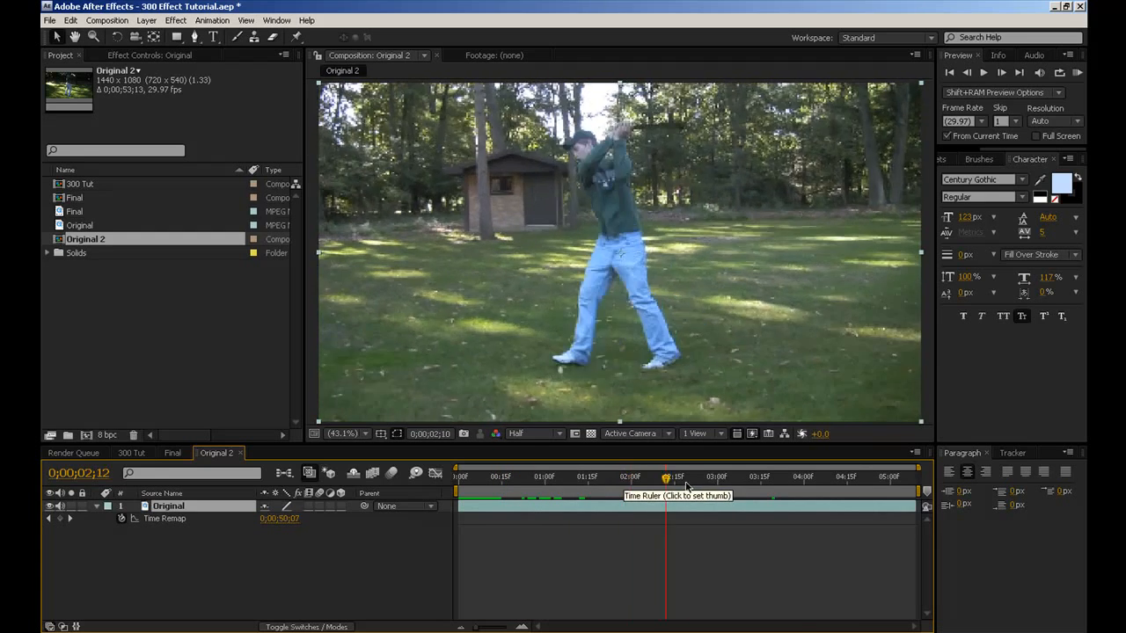
{"action": "left_click_drag", "start_coordinate": [572, 484], "coordinate": [369, 498]}
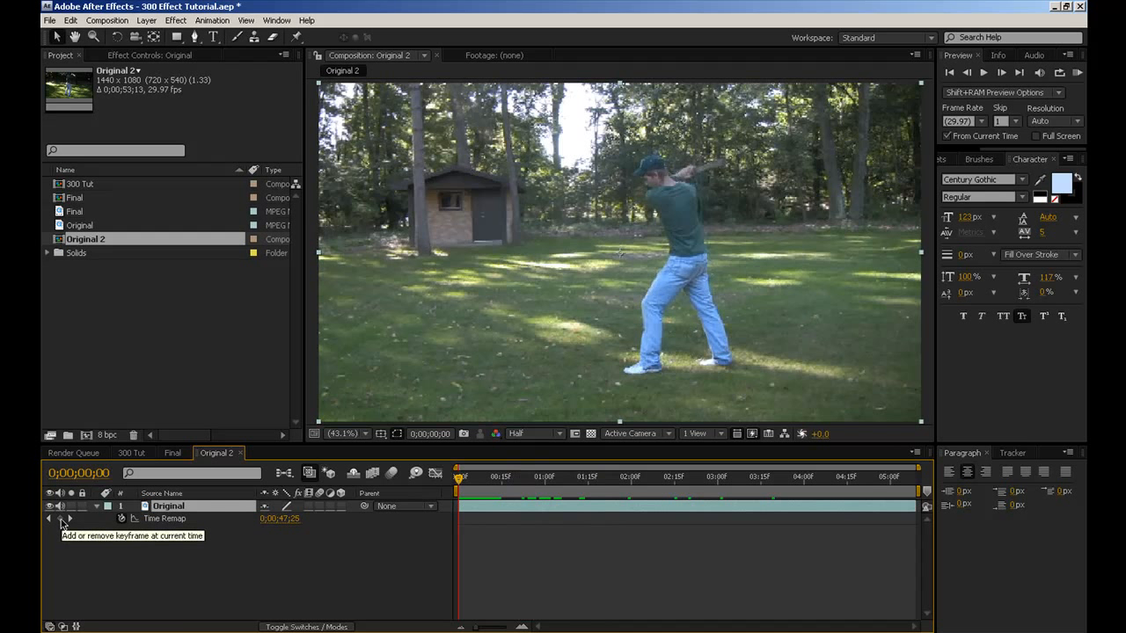
{"action": "left_click_drag", "start_coordinate": [459, 494], "coordinate": [923, 478]}
{"action": "left_click_drag", "start_coordinate": [496, 481], "coordinate": [321, 486]}
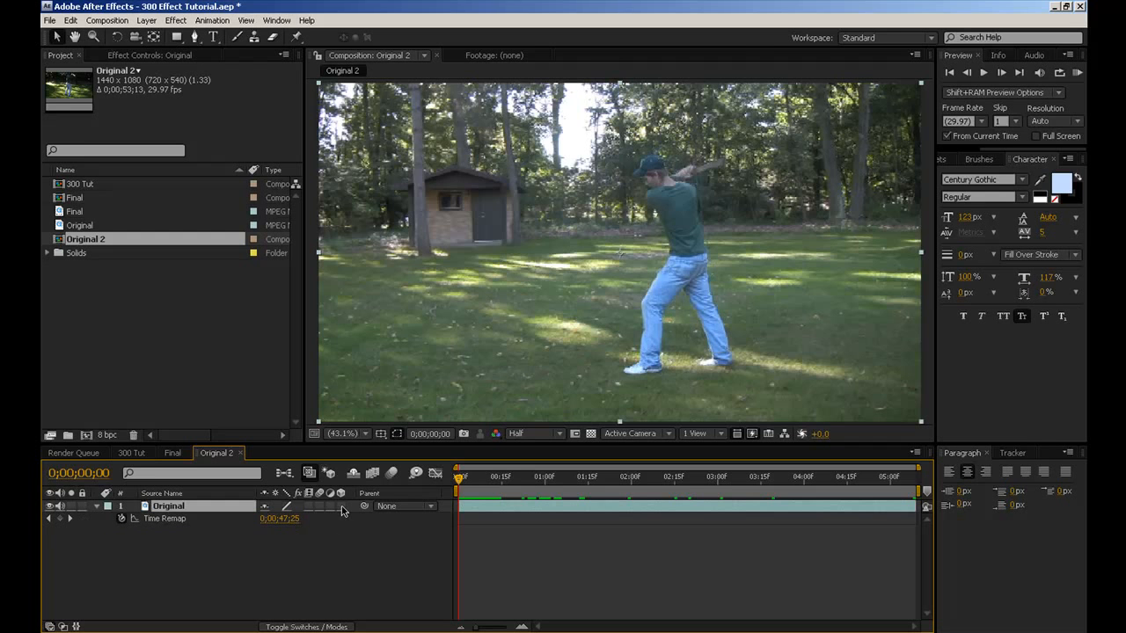
{"action": "key", "text": "KP_0"}
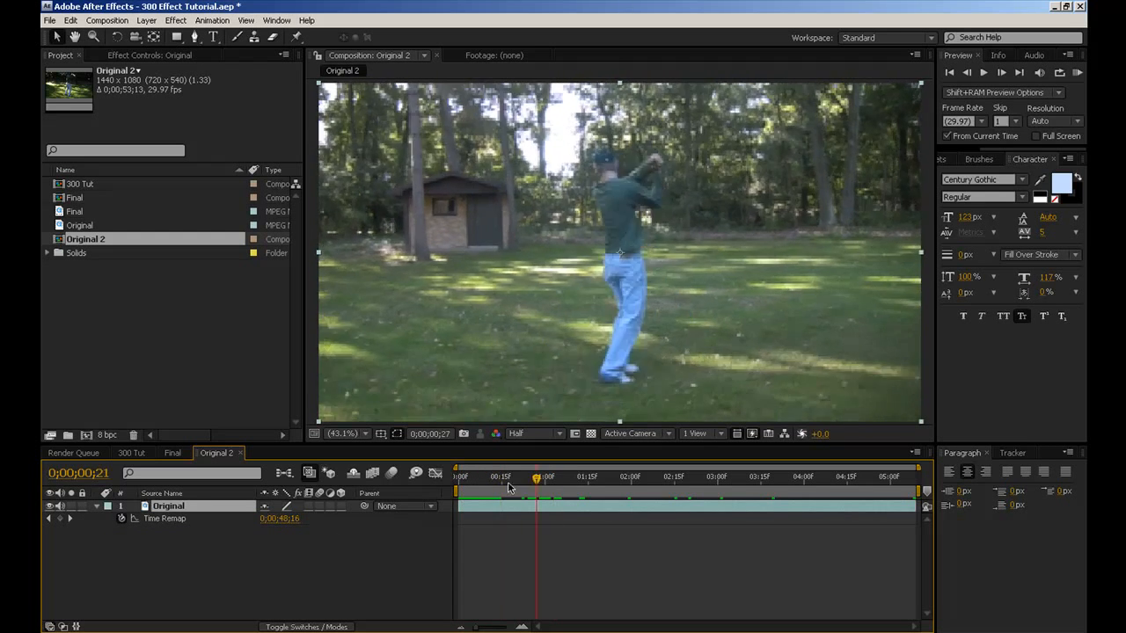
{"action": "key", "text": "KP_0"}
Step: Add Time Remap keyframes at the first frame and at 0;00;05;08
{"action": "left_click", "coordinate": [59, 519]}
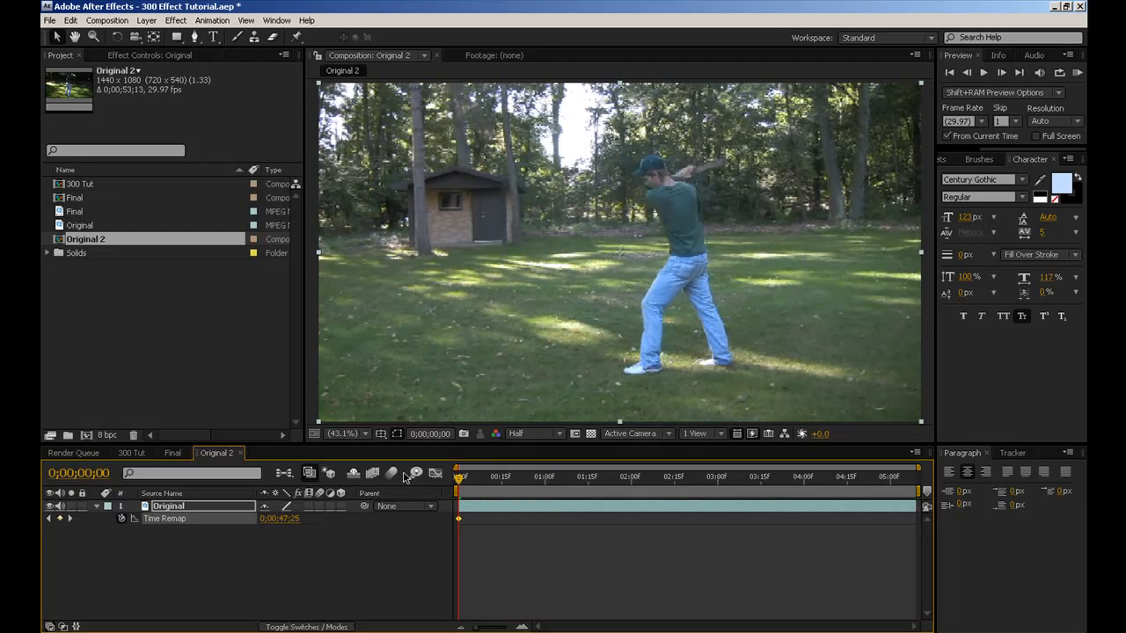
{"action": "left_click_drag", "start_coordinate": [475, 484], "coordinate": [1027, 473]}
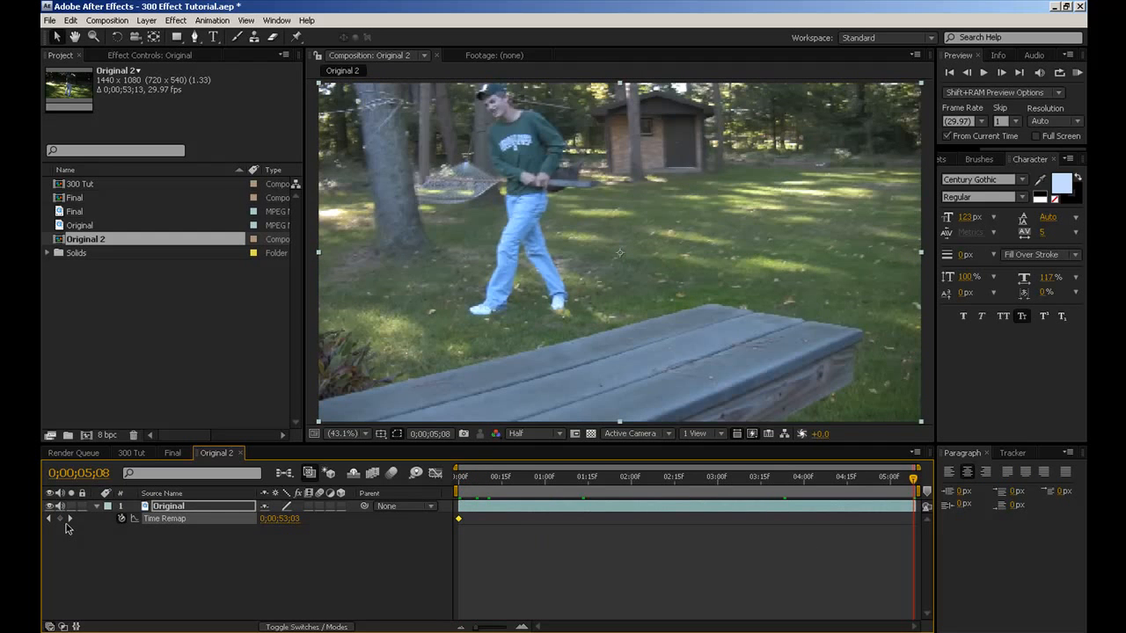
{"action": "left_click", "coordinate": [461, 489]}
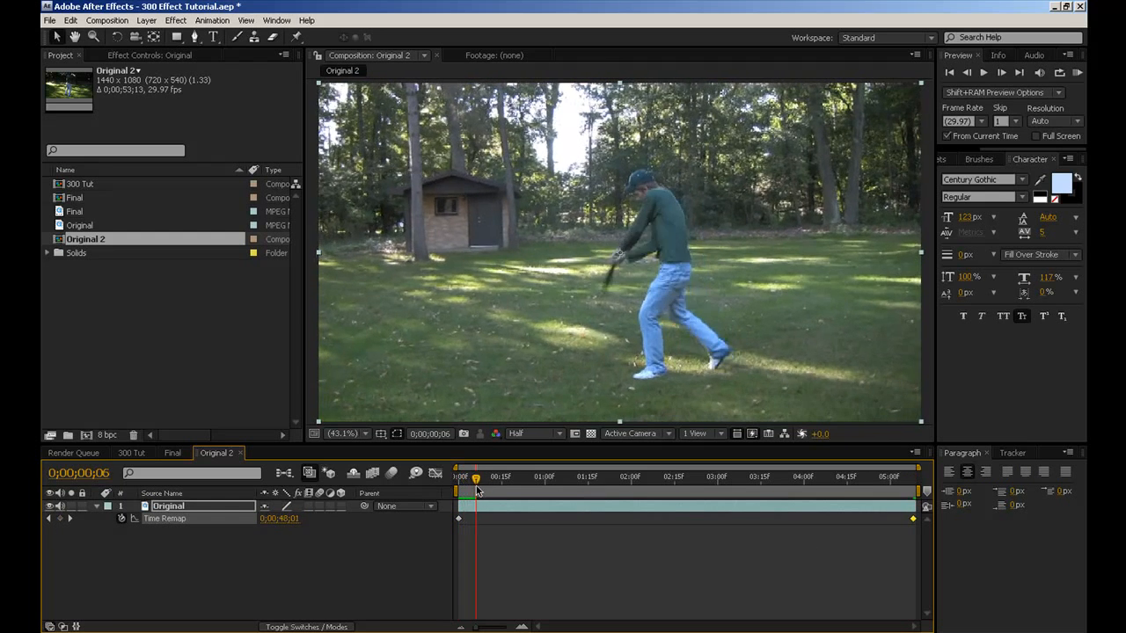
Step: Mark the first swing with Time Remap keyframes at 0;00;00;02 and 0;00;00;08
{"action": "left_click_drag", "start_coordinate": [460, 489], "coordinate": [466, 489]}
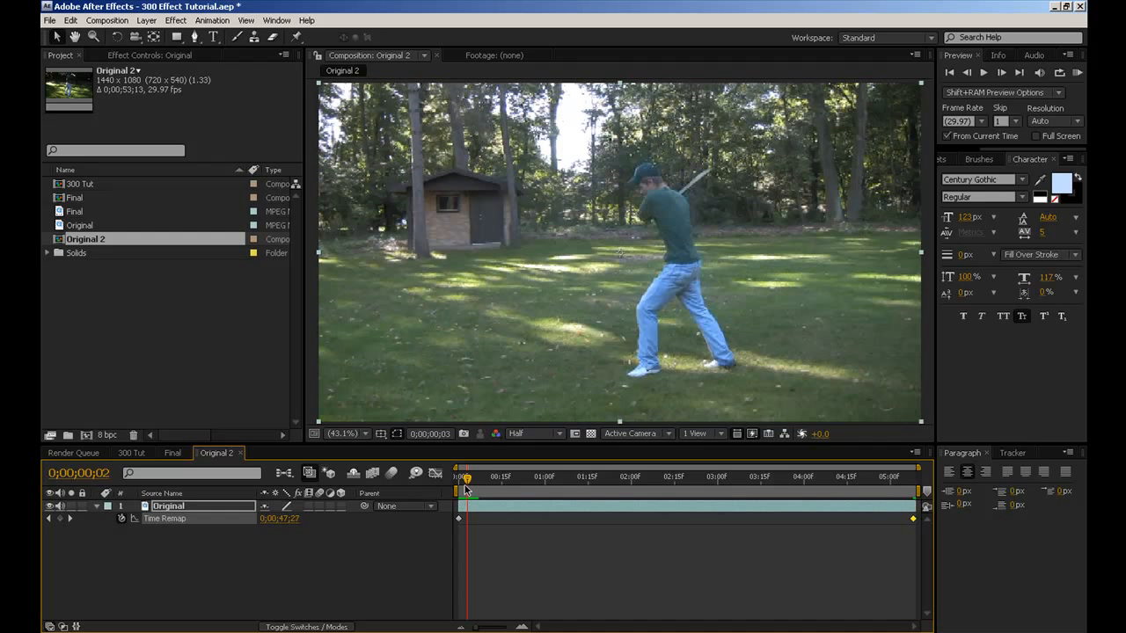
{"action": "left_click_drag", "start_coordinate": [466, 489], "coordinate": [462, 489]}
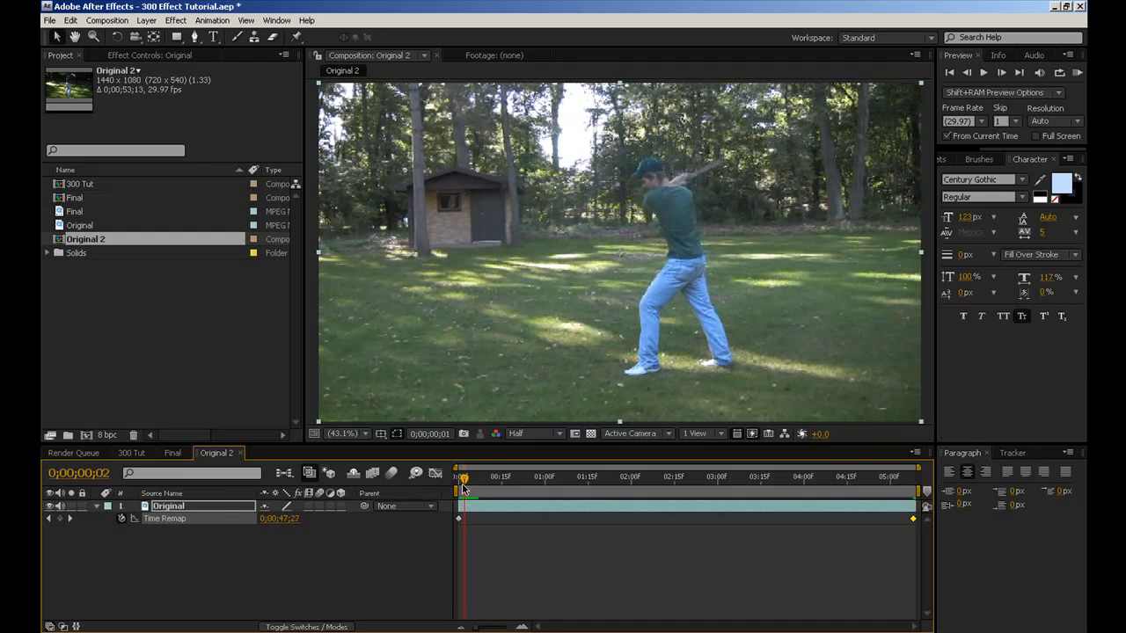
{"action": "left_click", "coordinate": [59, 518]}
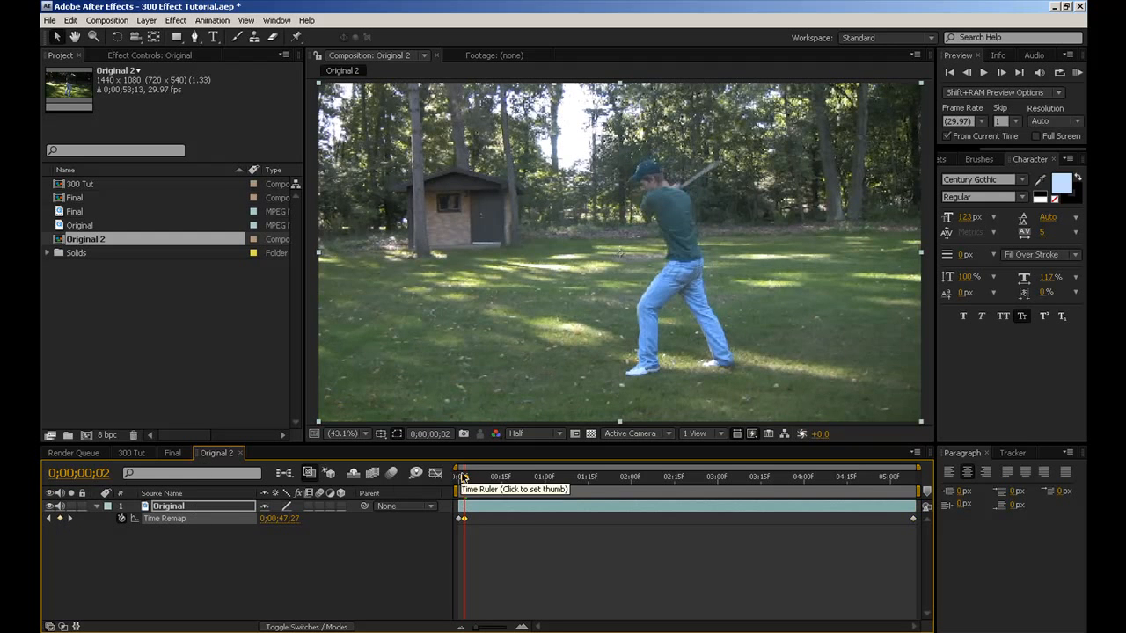
{"action": "left_click_drag", "start_coordinate": [463, 475], "coordinate": [484, 482]}
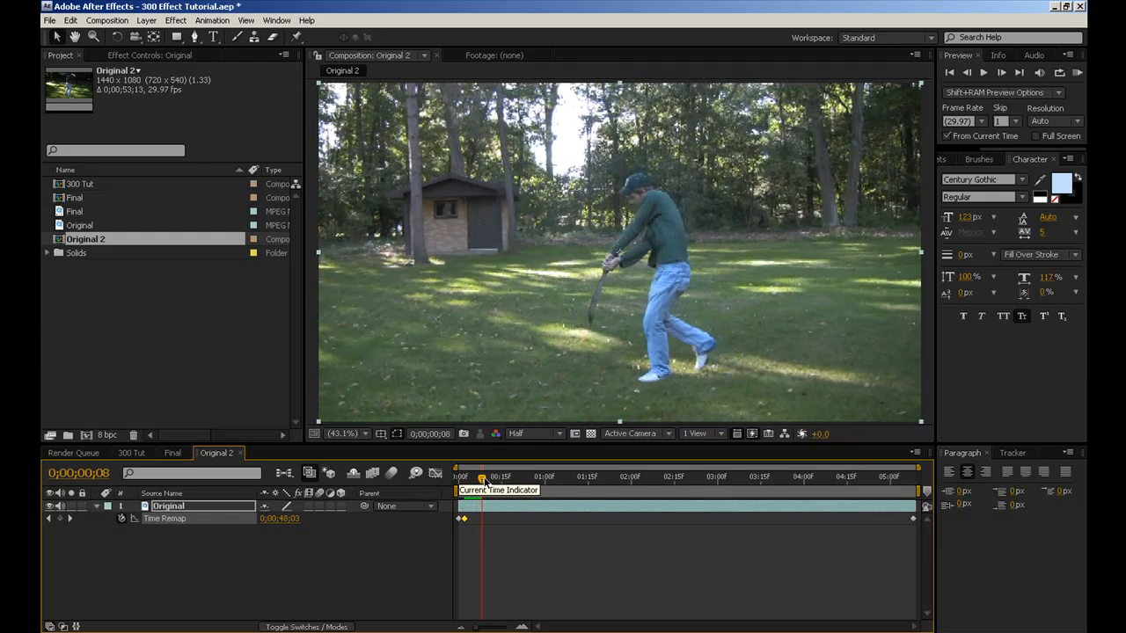
{"action": "left_click", "coordinate": [59, 517]}
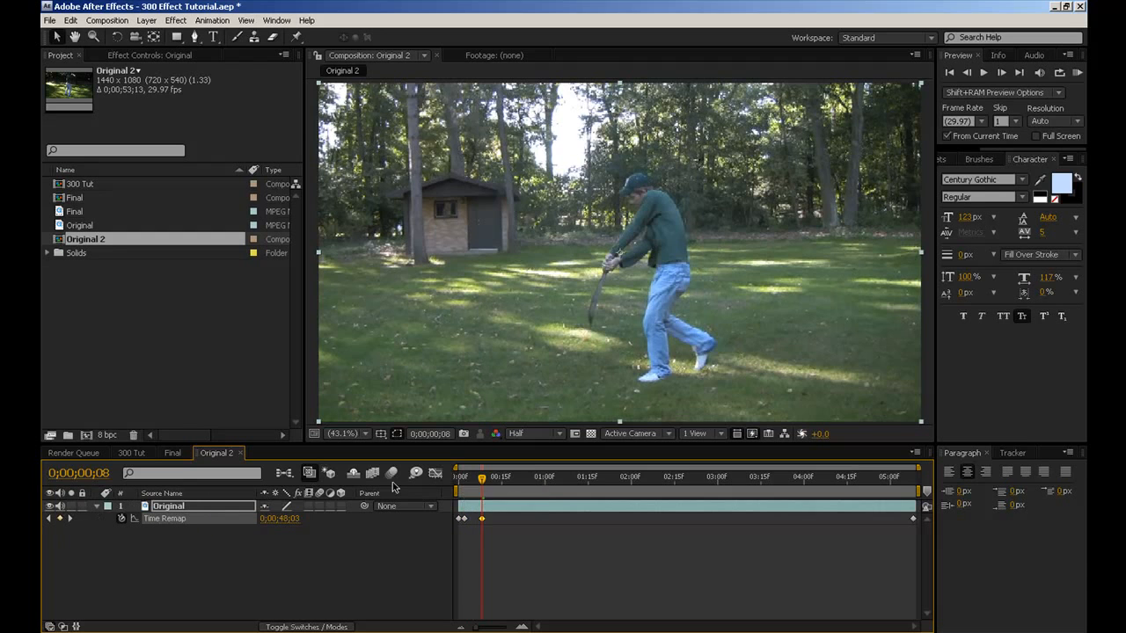
Step: Mark the second swing with Time Remap keyframes at about 0;00;01;07 and 0;00;01;14
{"action": "key", "text": "Page_Down"}
{"action": "left_click_drag", "start_coordinate": [495, 483], "coordinate": [670, 479]}
{"action": "left_click", "coordinate": [59, 518]}
{"action": "left_click", "coordinate": [59, 518]}
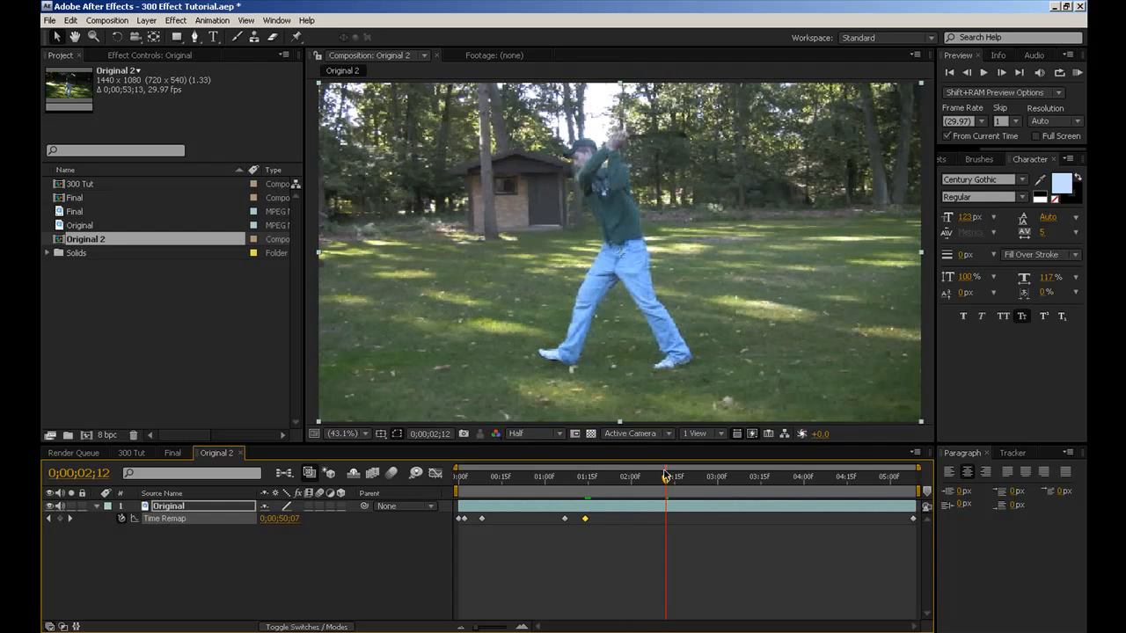
Step: Mark the remaining moves with Time Remap keyframes at 0;00;02;15, about 0;00;02;24, just before four seconds and at 0;00;04;09
{"action": "left_click_drag", "start_coordinate": [657, 482], "coordinate": [671, 481]}
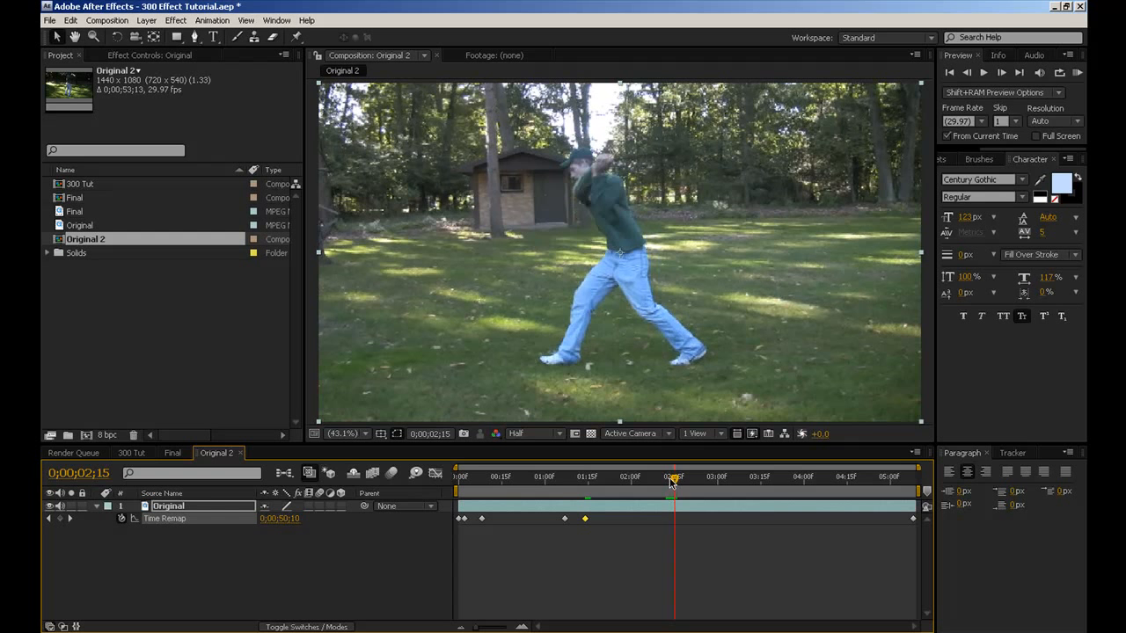
{"action": "left_click_drag", "start_coordinate": [675, 480], "coordinate": [833, 487]}
{"action": "left_click", "coordinate": [59, 518]}
{"action": "left_click", "coordinate": [61, 518]}
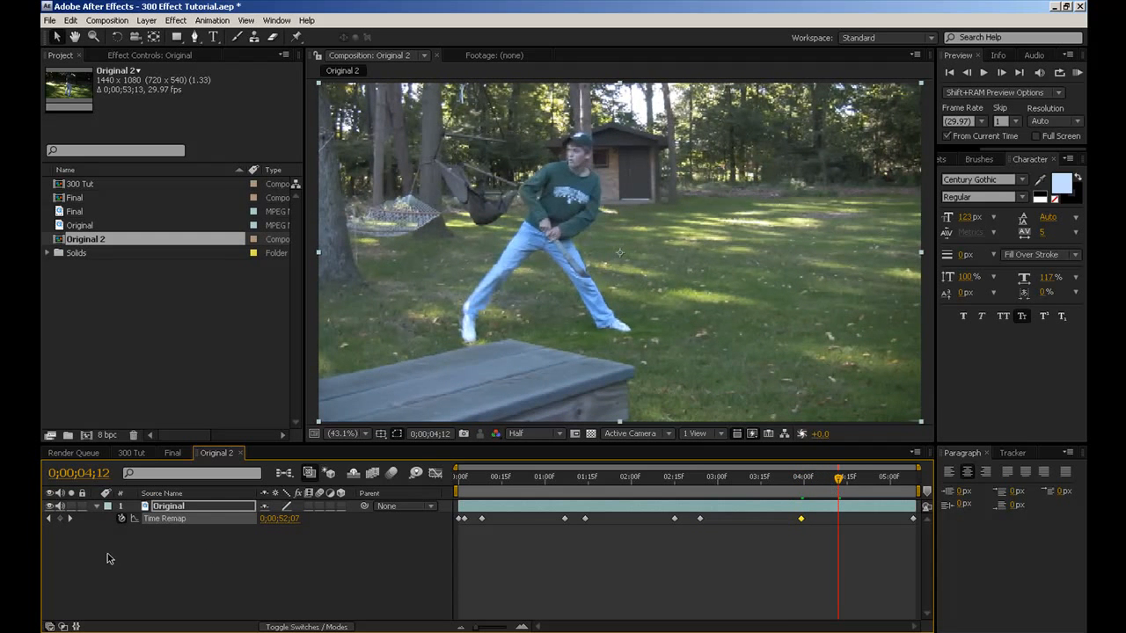
{"action": "left_click_drag", "start_coordinate": [842, 486], "coordinate": [831, 486]}
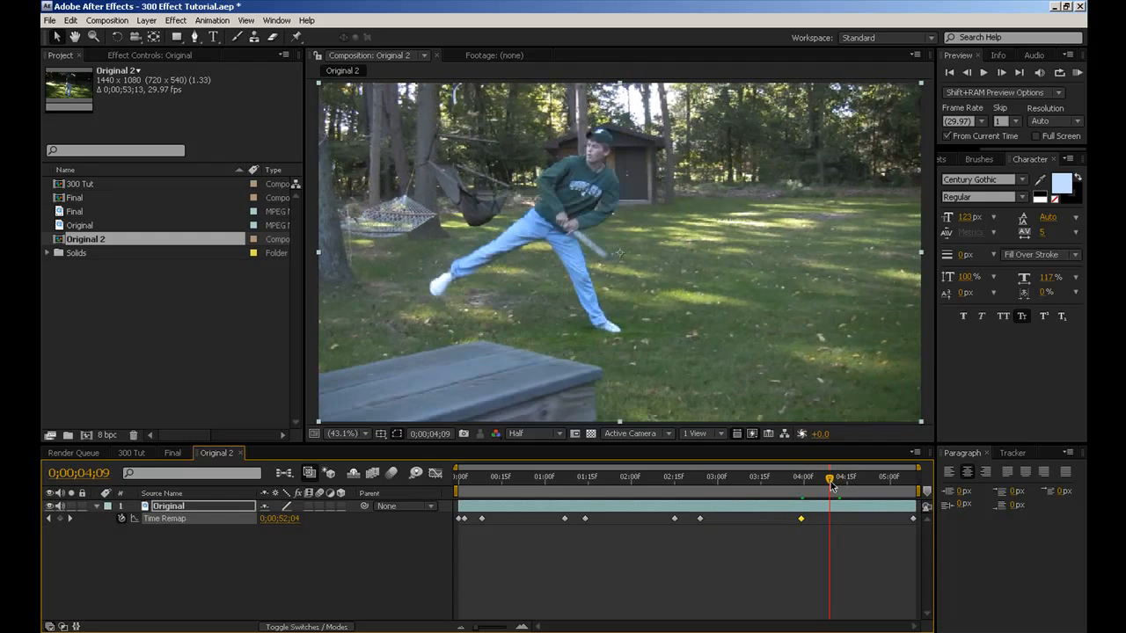
{"action": "key", "text": "Home"}
{"action": "left_click_drag", "start_coordinate": [458, 491], "coordinate": [387, 503]}
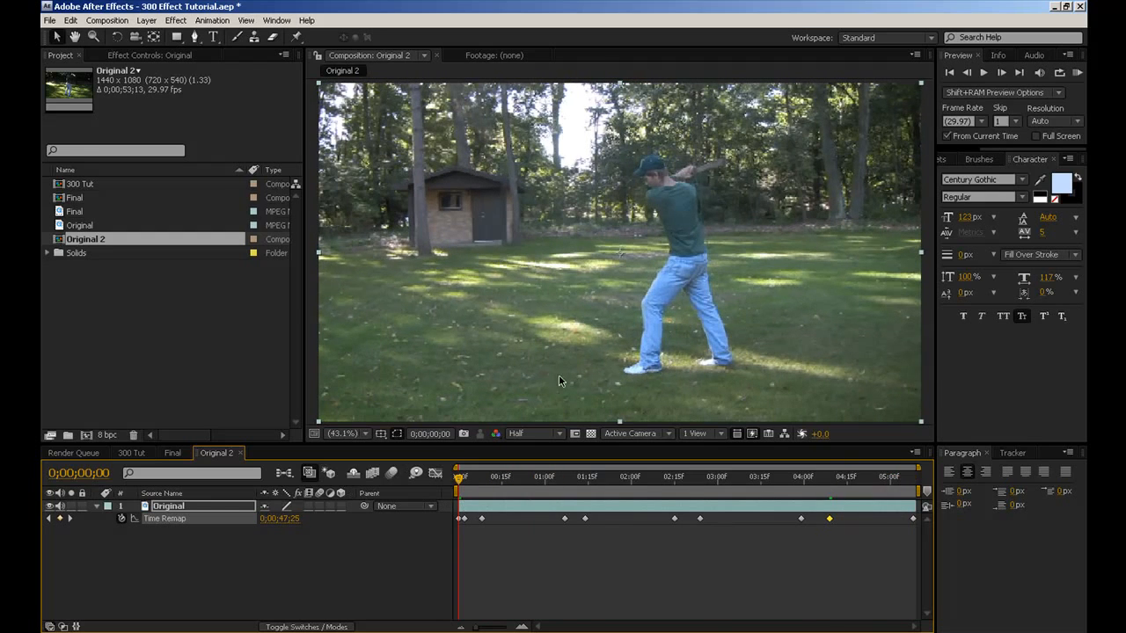
Step: Speed up the swings by moving the second Time Remap keyframe toward the third and pulling each subsequent pair's closing keyframe toward its opening one
{"action": "left_click", "coordinate": [485, 530]}
{"action": "left_click", "coordinate": [480, 519]}
{"action": "left_click", "coordinate": [514, 557]}
{"action": "left_click_drag", "start_coordinate": [460, 481], "coordinate": [464, 481]}
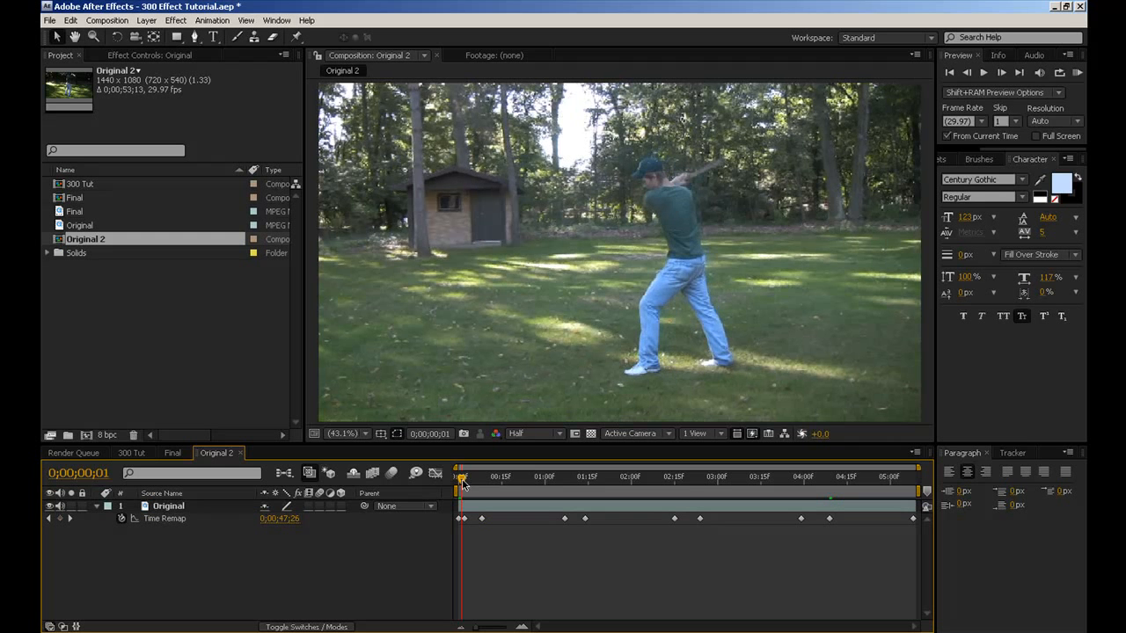
{"action": "left_click_drag", "start_coordinate": [489, 546], "coordinate": [568, 487]}
{"action": "left_click", "coordinate": [482, 552]}
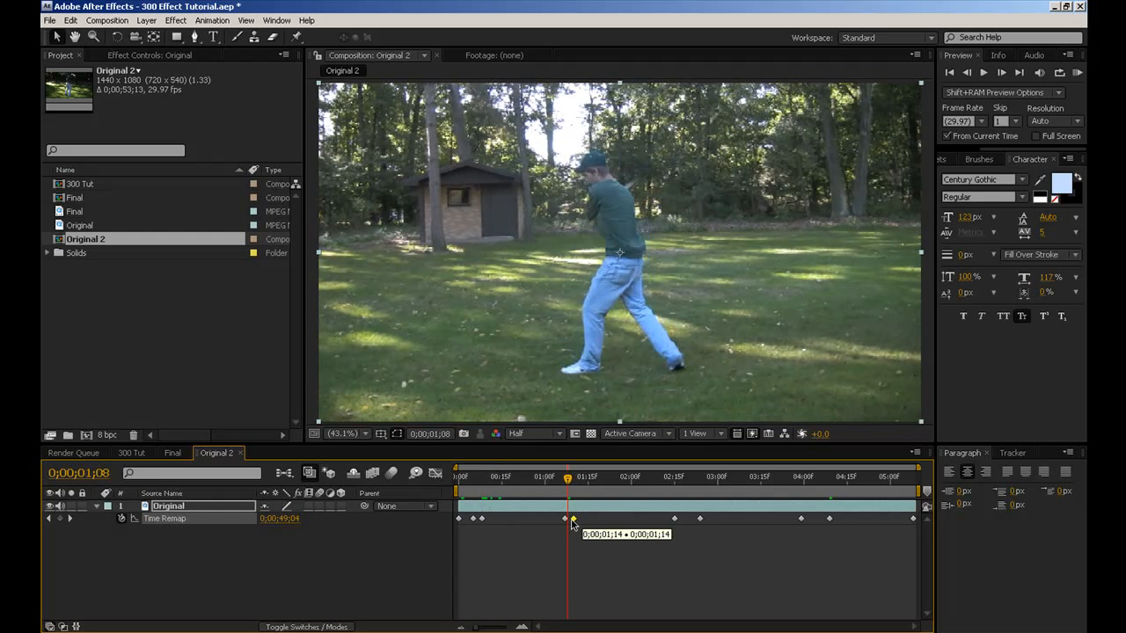
{"action": "left_click", "coordinate": [699, 518]}
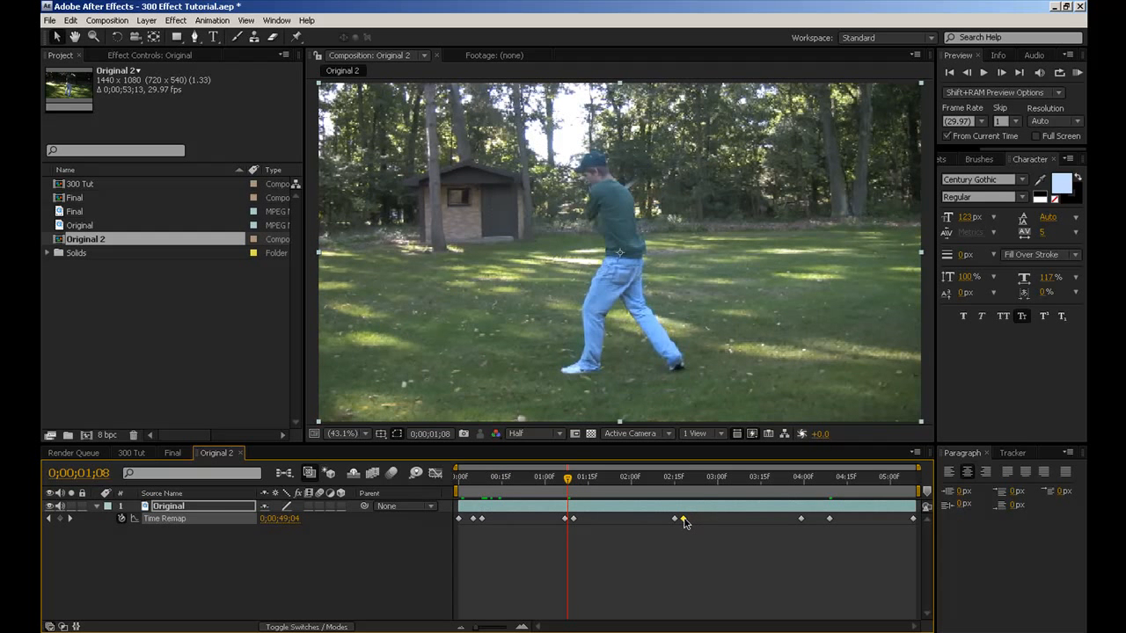
{"action": "left_click_drag", "start_coordinate": [830, 518], "coordinate": [817, 517]}
Step: Set the composition's duration to 0;00;15;09
{"action": "left_click", "coordinate": [106, 20]}
{"action": "left_click", "coordinate": [118, 56]}
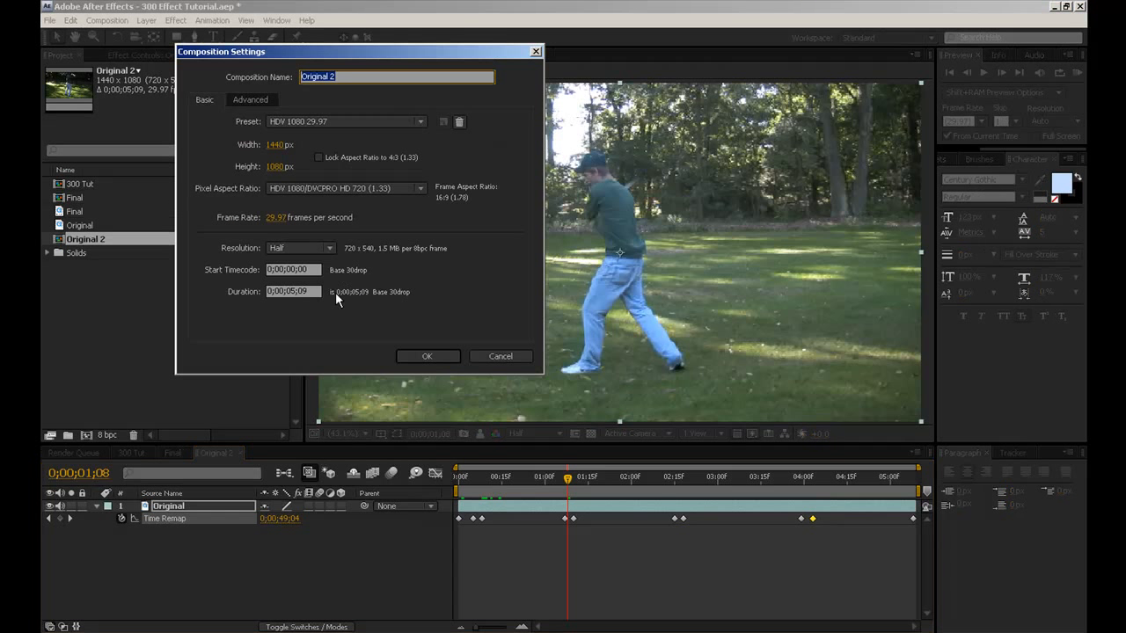
{"action": "left_click", "coordinate": [293, 291]}
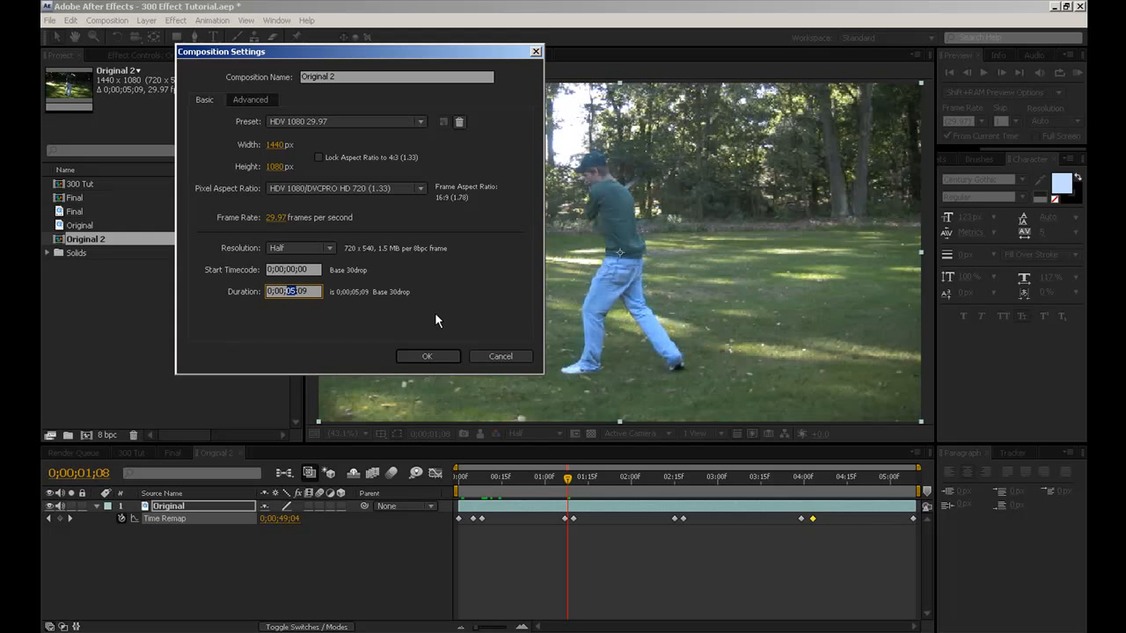
{"action": "type", "text": "1"}
{"action": "key", "text": "Return"}
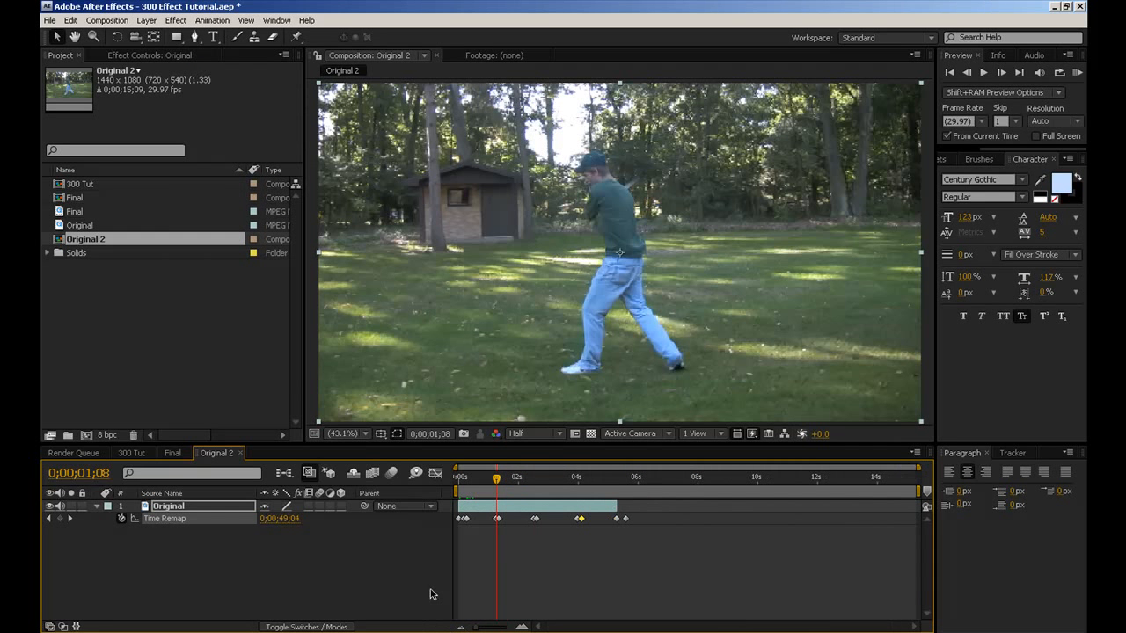
Step: Slow the motion between swings by moving the Time Remap keyframe groups to about 2, 4, 6 and 8 seconds; extend the layer past the last keyframe
{"action": "left_click_drag", "start_coordinate": [480, 628], "coordinate": [489, 629]}
{"action": "left_click_drag", "start_coordinate": [809, 547], "coordinate": [565, 525]}
{"action": "left_click", "coordinate": [674, 566]}
{"action": "left_click_drag", "start_coordinate": [809, 548], "coordinate": [653, 520]}
{"action": "left_click", "coordinate": [834, 573]}
{"action": "left_click_drag", "start_coordinate": [857, 557], "coordinate": [753, 525]}
{"action": "left_click", "coordinate": [856, 537]}
{"action": "mouse_move", "coordinate": [857, 537]}
{"action": "left_mouse_down"}
{"action": "mouse_move", "coordinate": [811, 524]}
{"action": "mouse_move", "coordinate": [866, 522]}
{"action": "left_mouse_up"}
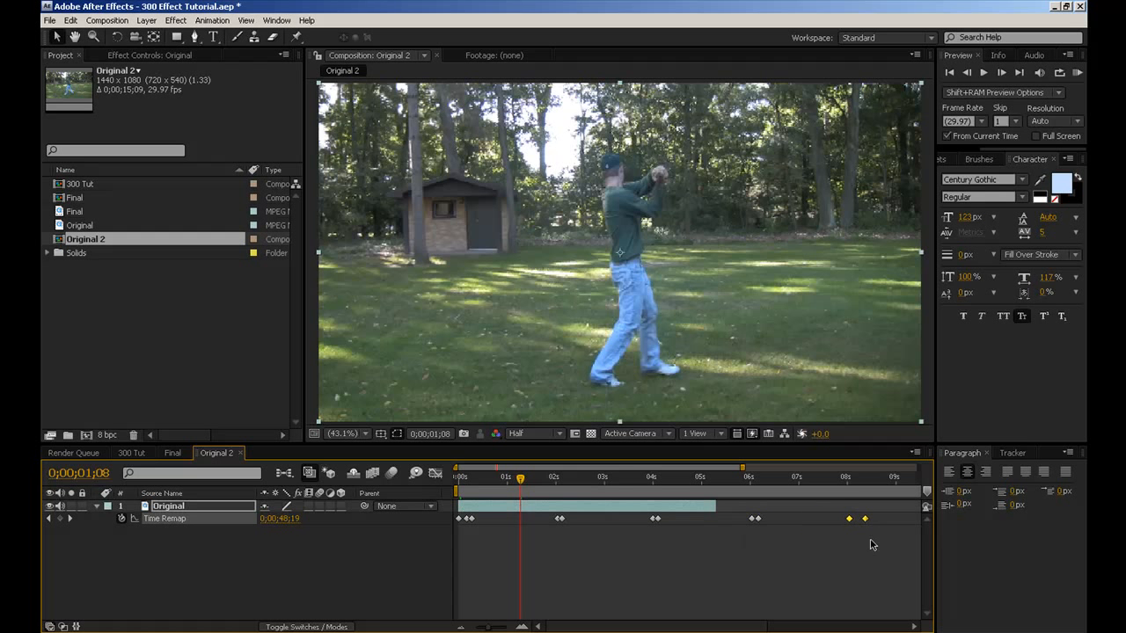
{"action": "left_click", "coordinate": [869, 539]}
{"action": "left_click_drag", "start_coordinate": [718, 506], "coordinate": [458, 490]}
Step: Preview the retimed clip from the beginning, and scrub to 0;00;02;01
{"action": "left_click", "coordinate": [1076, 72]}
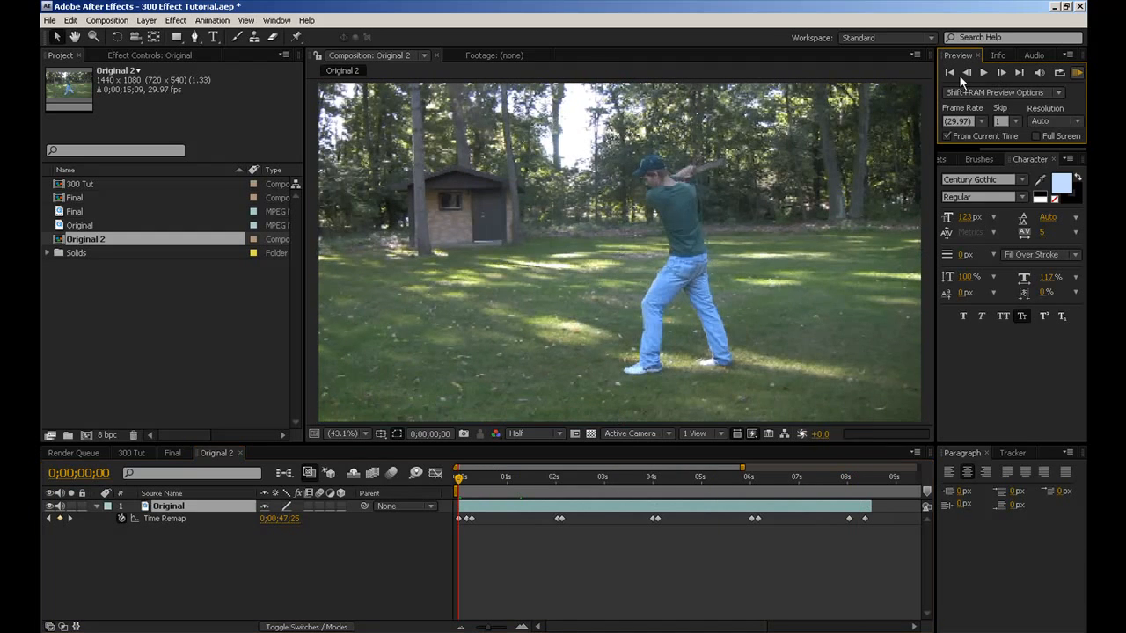
{"action": "left_click", "coordinate": [983, 73]}
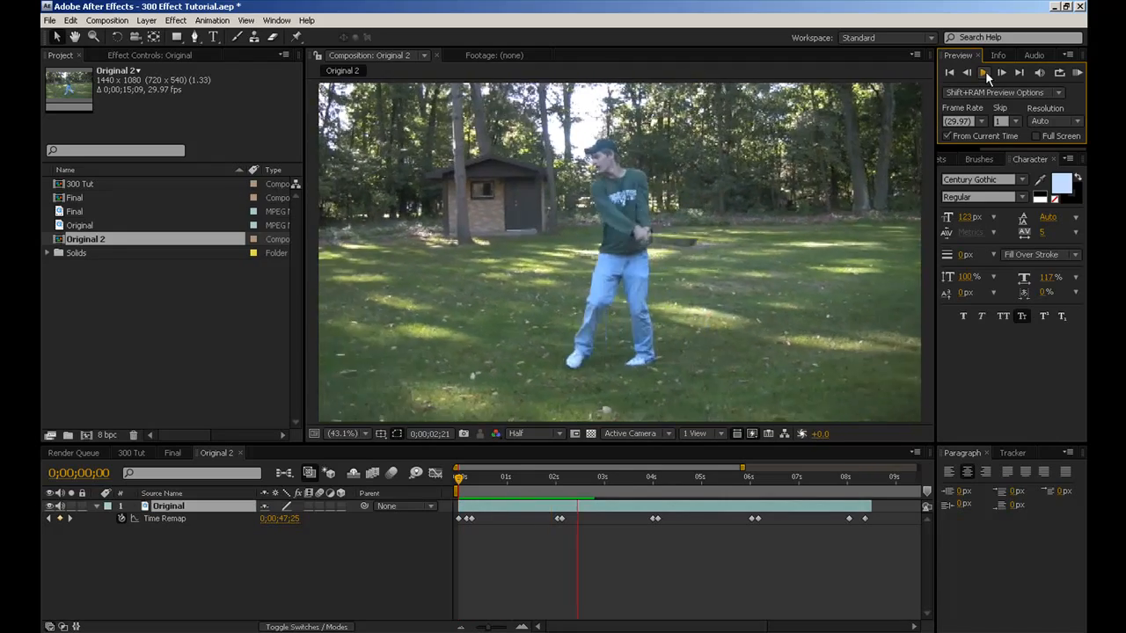
{"action": "left_click", "coordinate": [985, 73]}
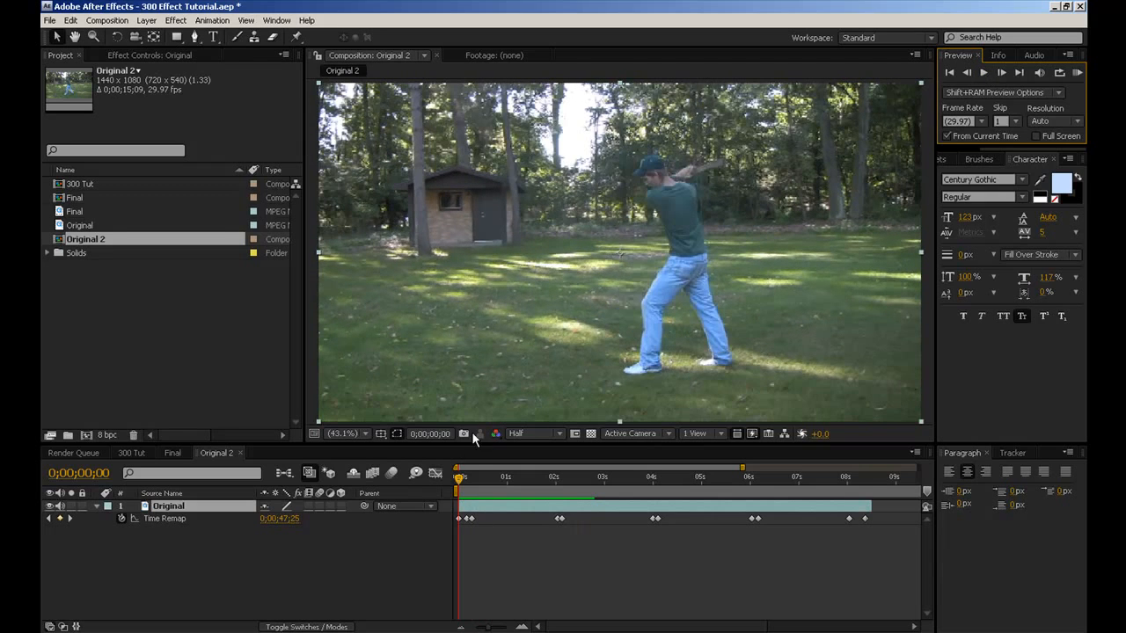
{"action": "left_click_drag", "start_coordinate": [470, 488], "coordinate": [556, 490]}
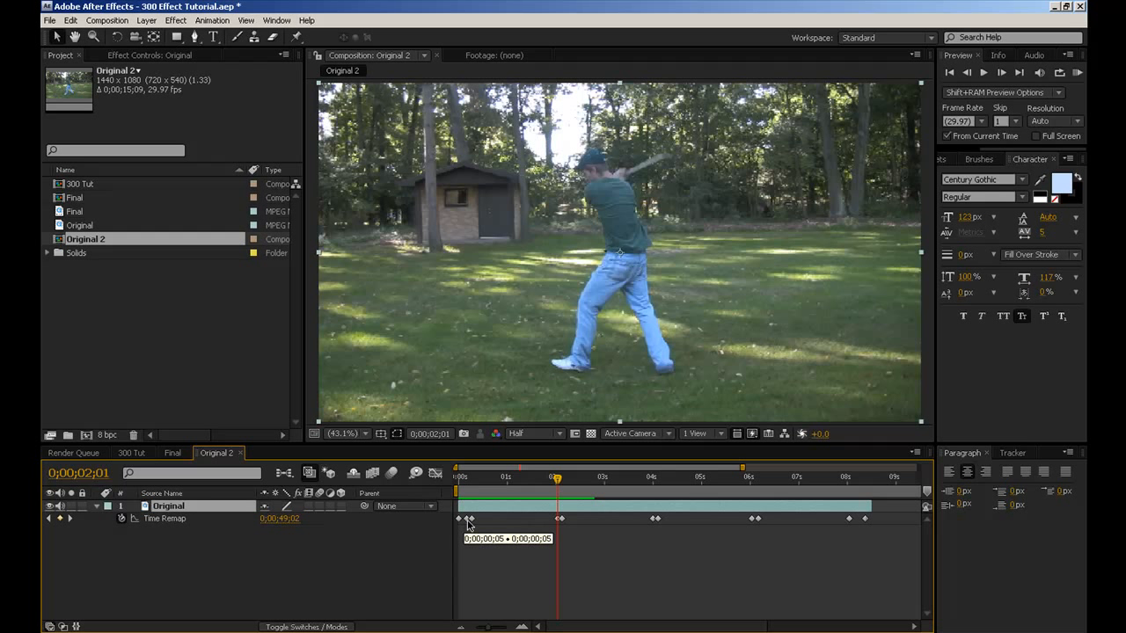
Step: Convert the Time Remap keyframes between the first and last to Auto Bezier, and check the speed curve in the Graph Editor
{"action": "left_click", "coordinate": [470, 518]}
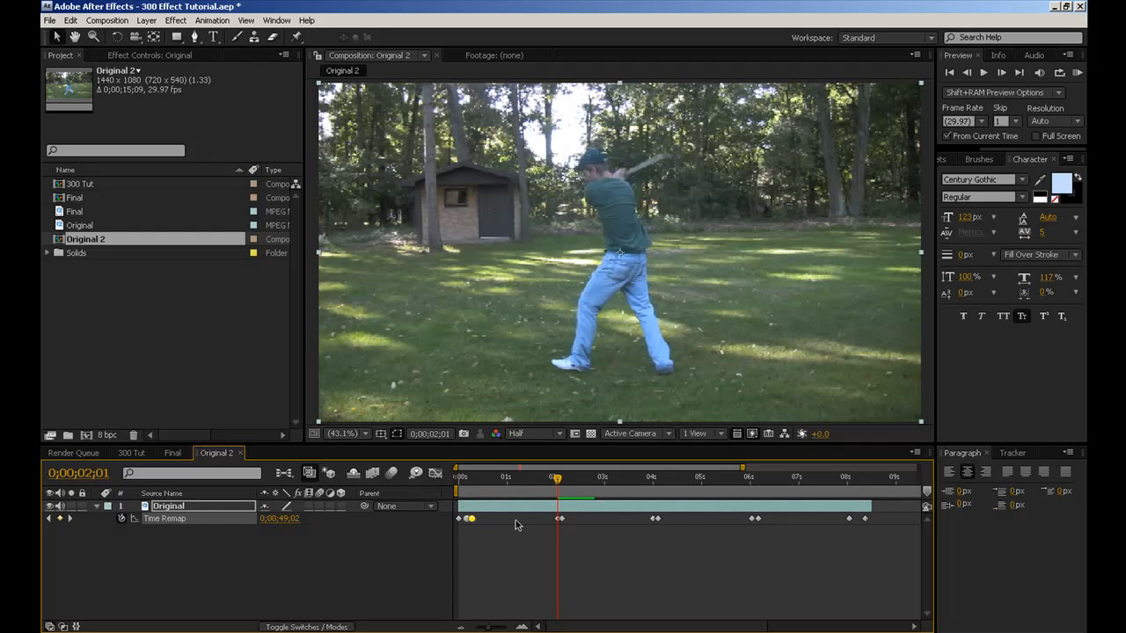
{"action": "left_click", "coordinate": [558, 519]}
{"action": "left_click", "coordinate": [657, 519]}
{"action": "left_click", "coordinate": [848, 520]}
{"action": "left_click", "coordinate": [435, 475]}
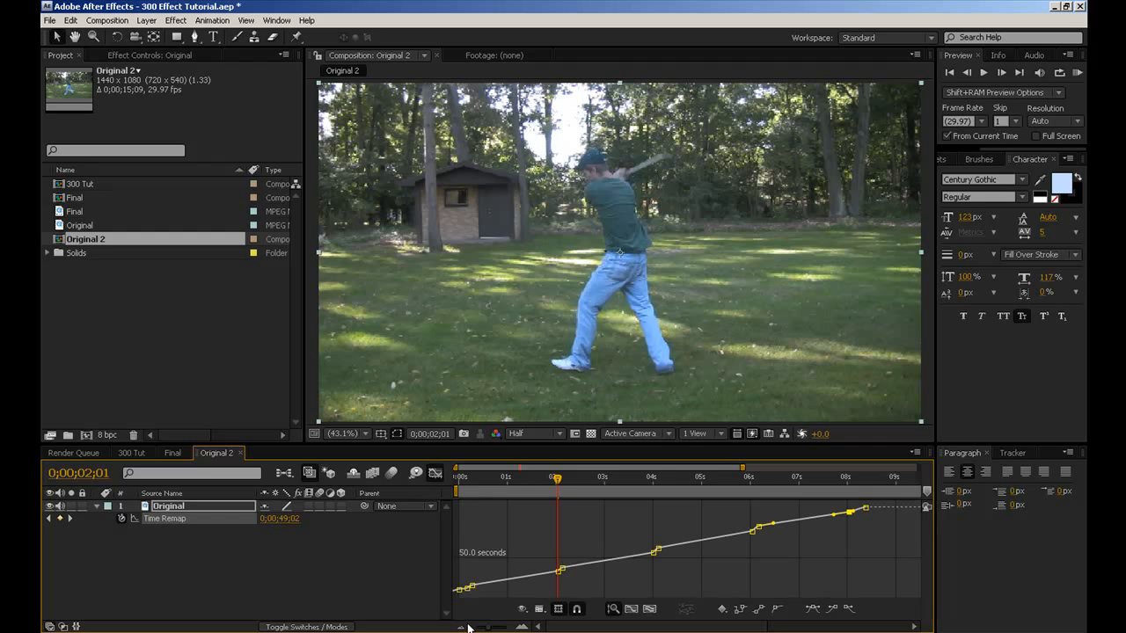
{"action": "mouse_move", "coordinate": [494, 628]}
{"action": "left_mouse_down"}
{"action": "mouse_move", "coordinate": [507, 628]}
{"action": "mouse_move", "coordinate": [494, 628]}
{"action": "left_mouse_up"}
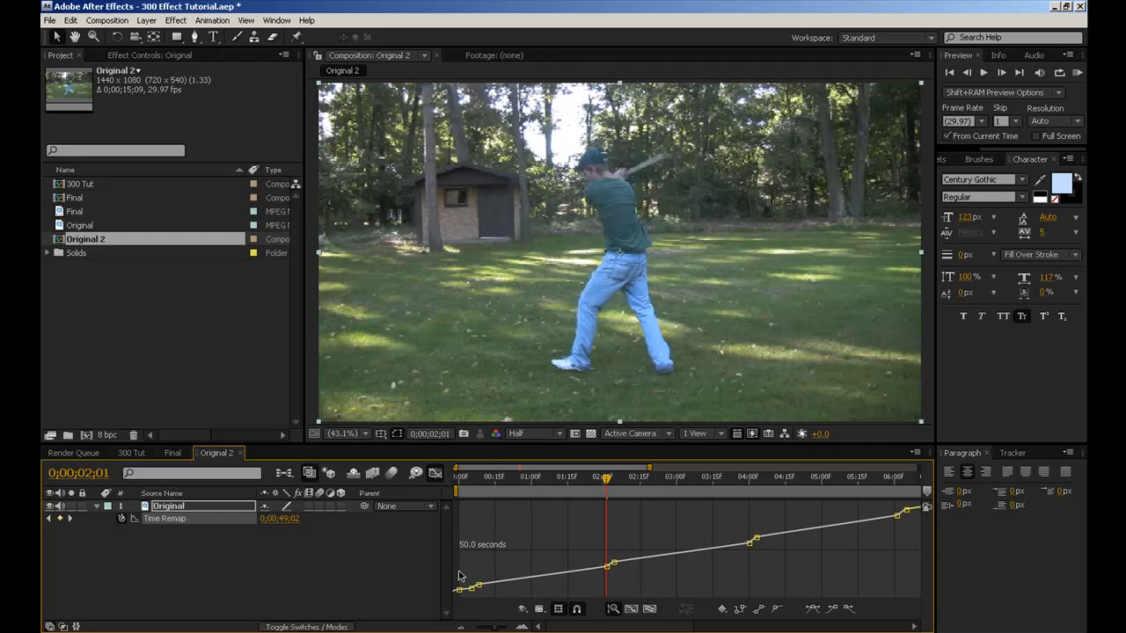
{"action": "left_click", "coordinate": [435, 473]}
Step: Preview the smoothed speed changes from 0;00;00;05 with the composition view at 25%
{"action": "mouse_move", "coordinate": [534, 477]}
{"action": "left_mouse_down"}
{"action": "mouse_move", "coordinate": [442, 489]}
{"action": "mouse_move", "coordinate": [525, 486]}
{"action": "left_mouse_up"}
{"action": "scroll", "coordinate": [646, 343], "scroll_direction": "down", "scroll_amount": 2}
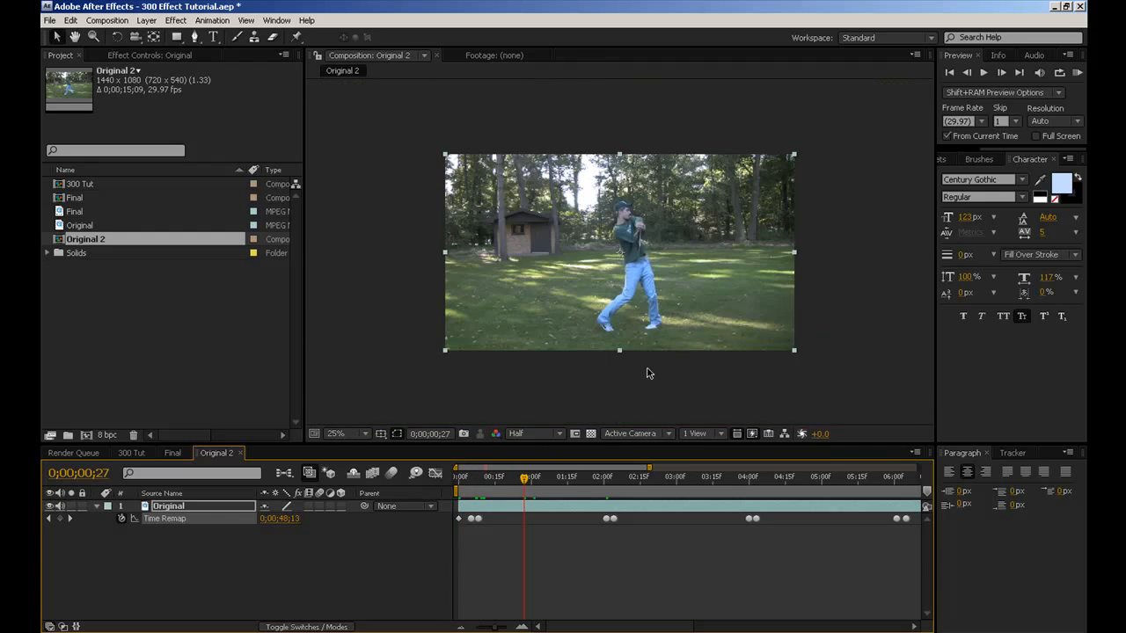
{"action": "scroll", "coordinate": [605, 405], "scroll_direction": "up", "scroll_amount": 2}
{"action": "scroll", "coordinate": [579, 395], "scroll_direction": "down", "scroll_amount": 2}
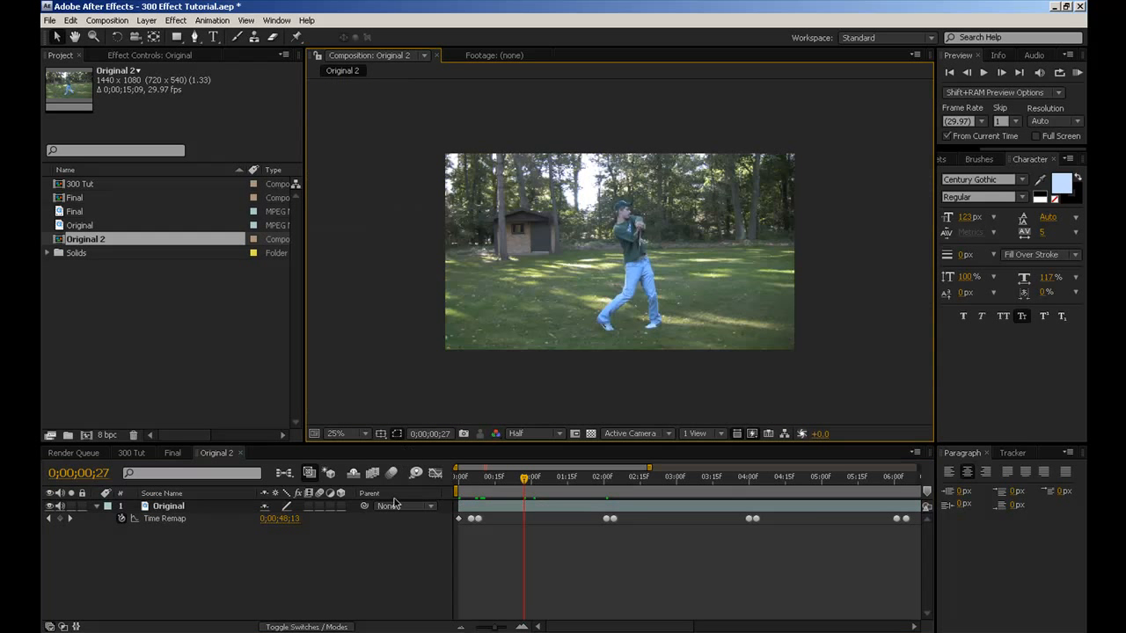
{"action": "left_click_drag", "start_coordinate": [532, 489], "coordinate": [470, 484]}
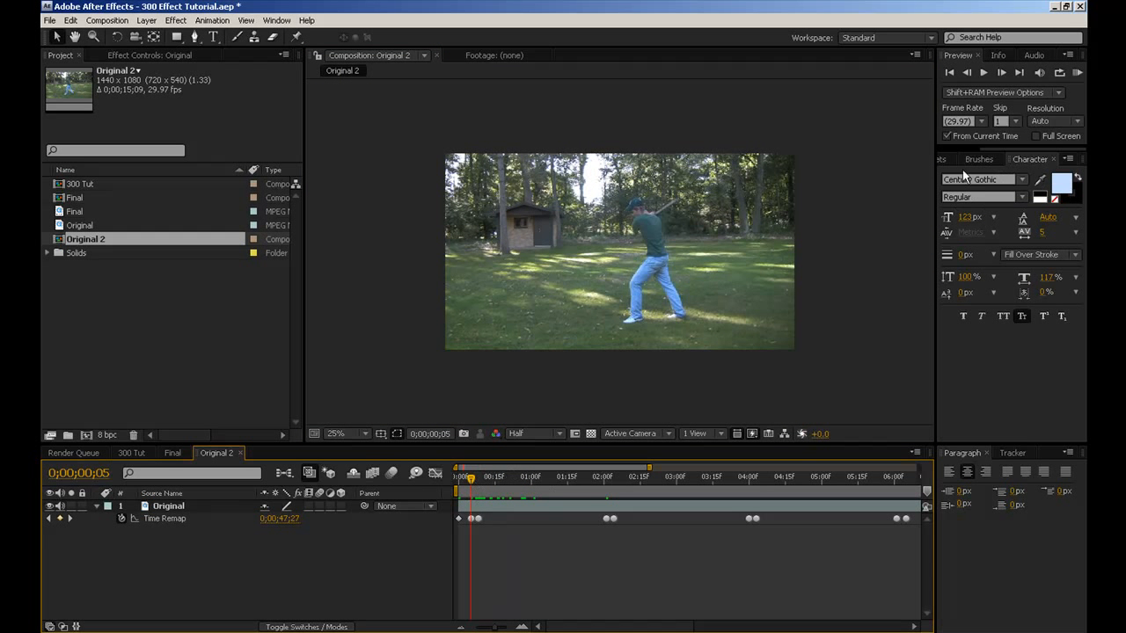
{"action": "left_click", "coordinate": [1077, 73]}
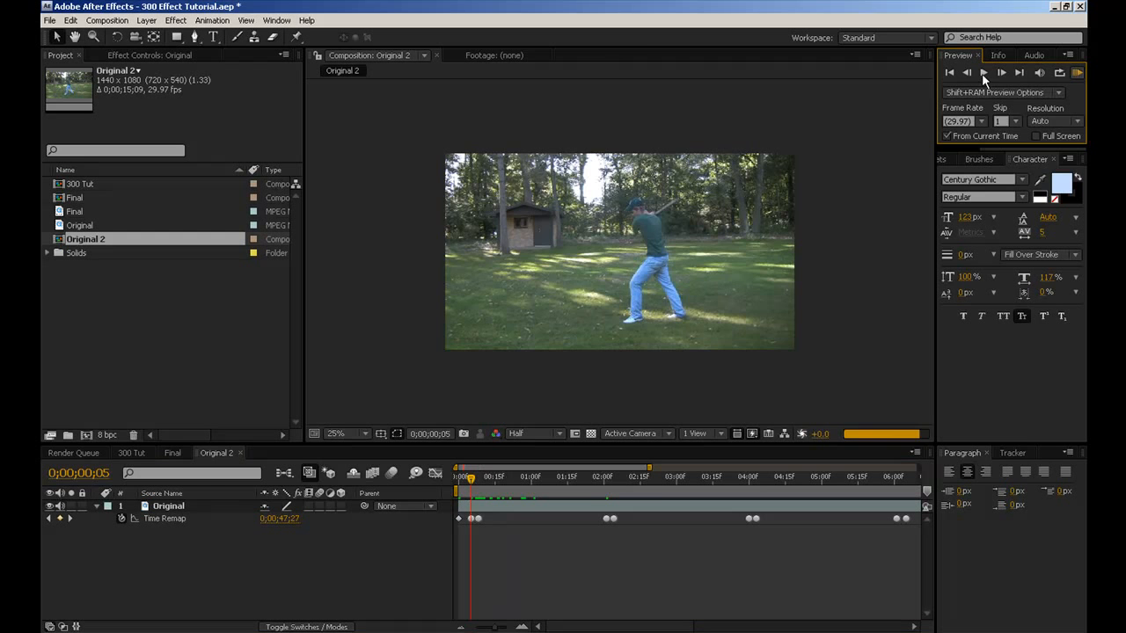
{"action": "left_click", "coordinate": [982, 73]}
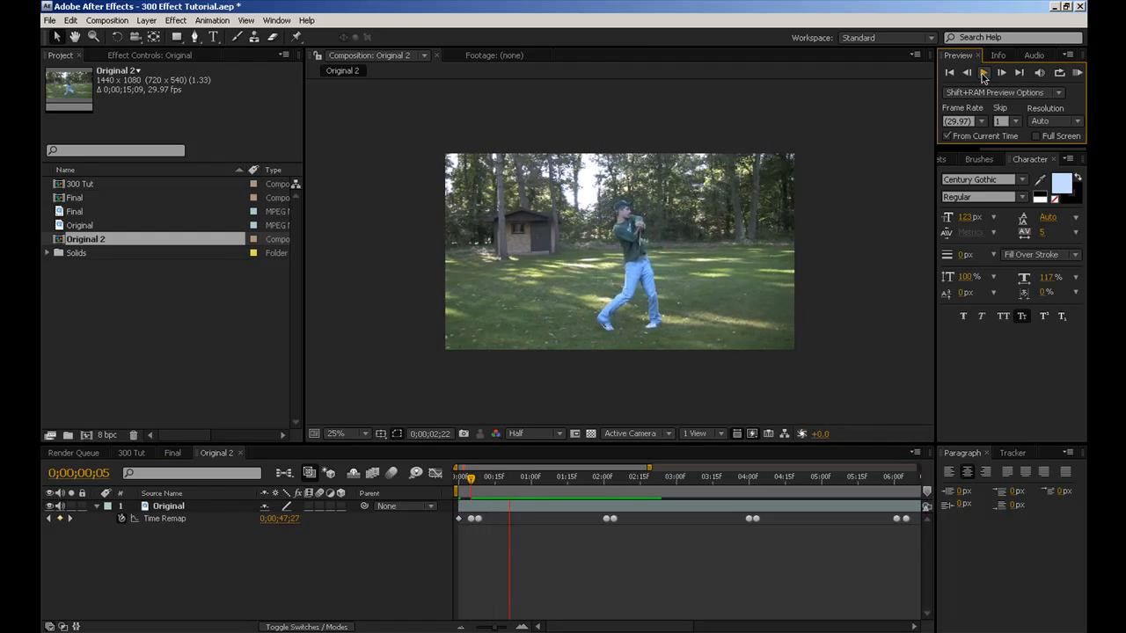
{"action": "left_click", "coordinate": [983, 78]}
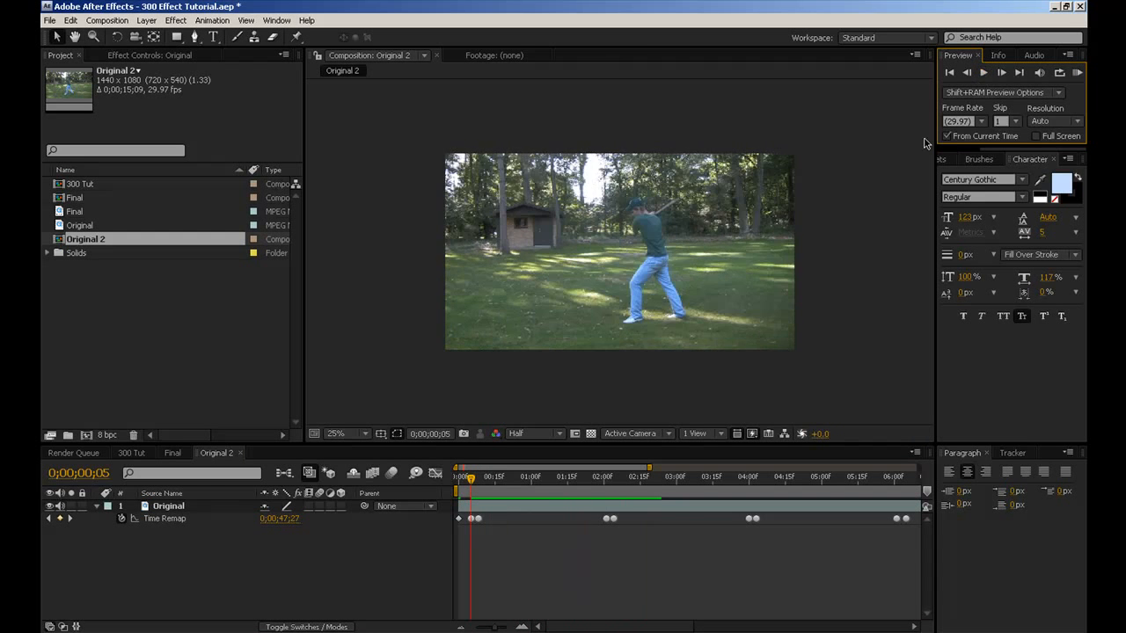
Step: Enable frame blending for the composition and the Original layer, cycling the layer's blend switch to compare the result near 0;00;00;24
{"action": "mouse_move", "coordinate": [494, 623]}
{"action": "left_mouse_down"}
{"action": "mouse_move", "coordinate": [469, 627]}
{"action": "mouse_move", "coordinate": [493, 630]}
{"action": "left_mouse_up"}
{"action": "left_click_drag", "start_coordinate": [467, 497], "coordinate": [501, 498]}
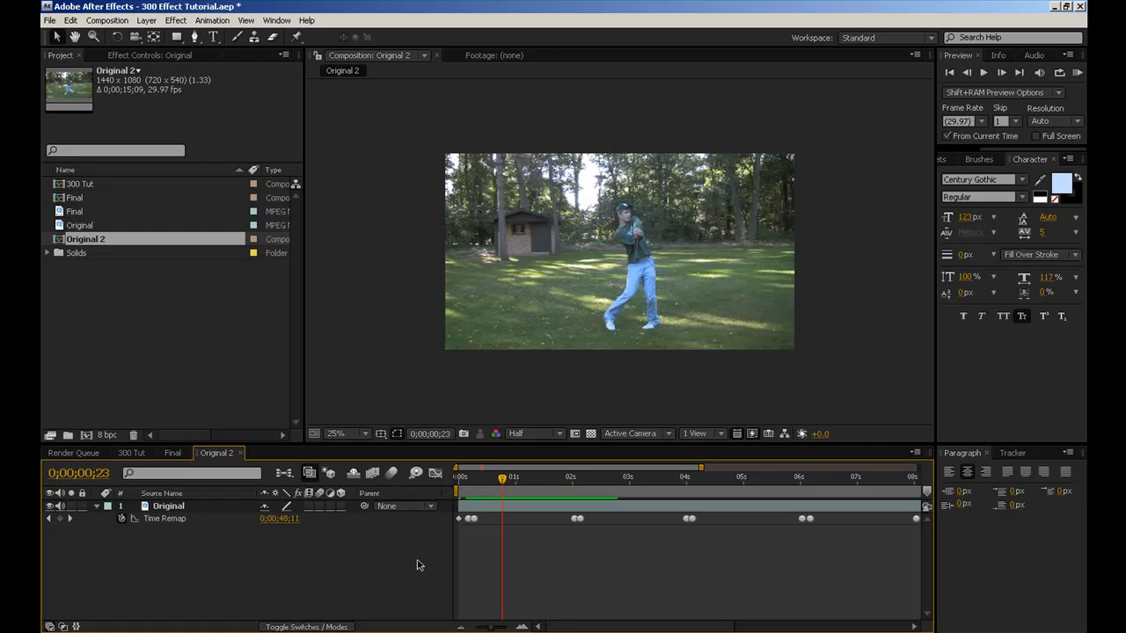
{"action": "left_click_drag", "start_coordinate": [493, 628], "coordinate": [499, 628]}
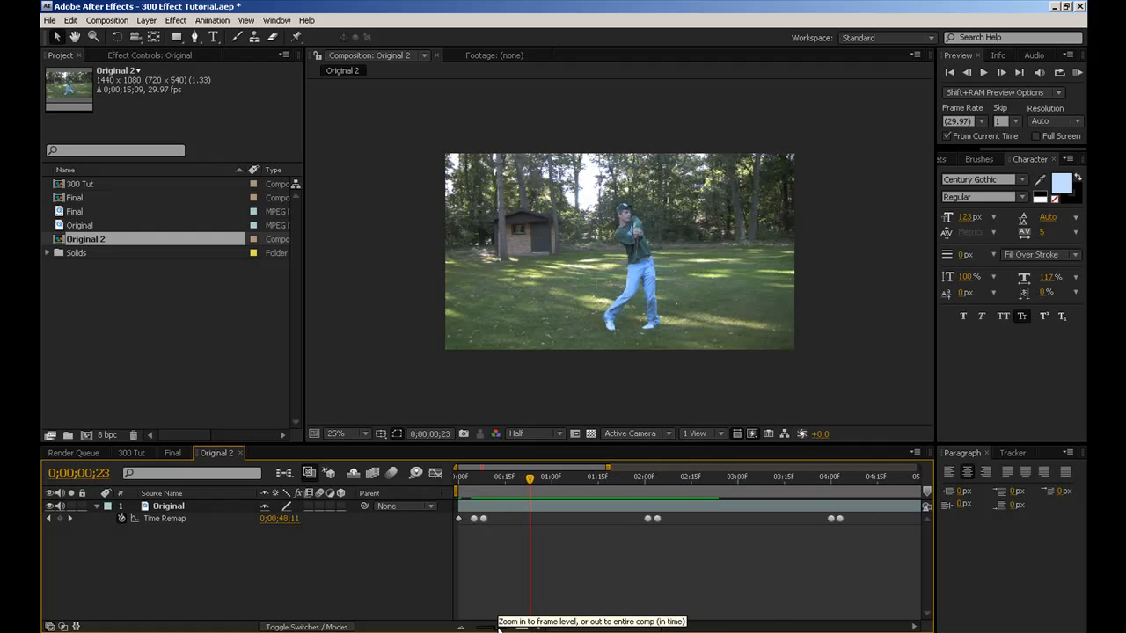
{"action": "left_click", "coordinate": [372, 475]}
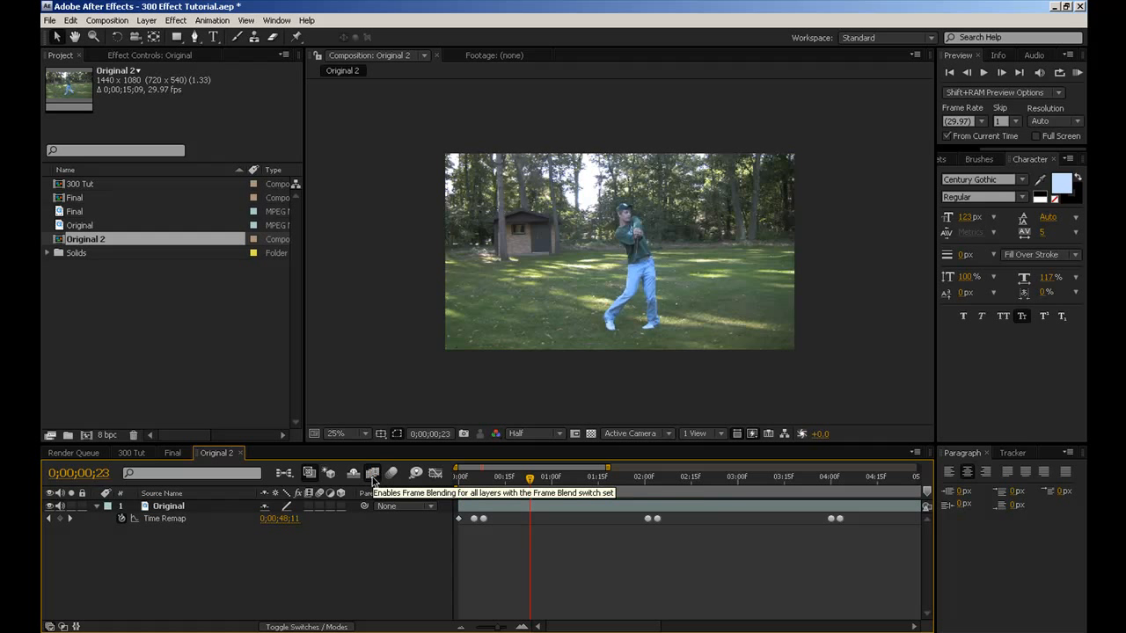
{"action": "left_click", "coordinate": [308, 507]}
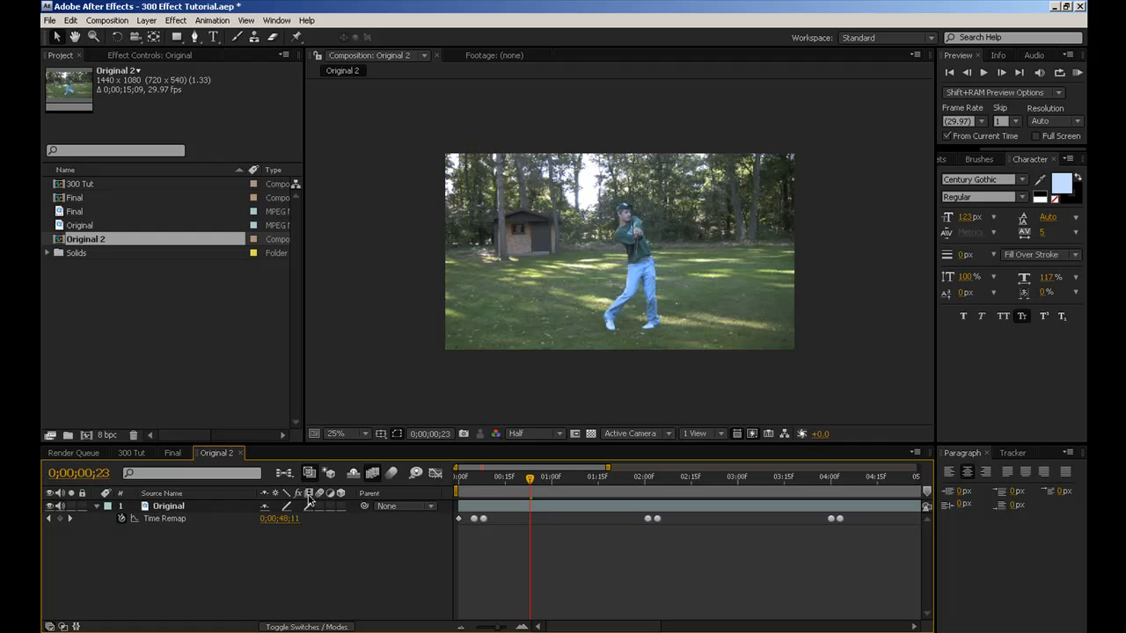
{"action": "left_click", "coordinate": [532, 489]}
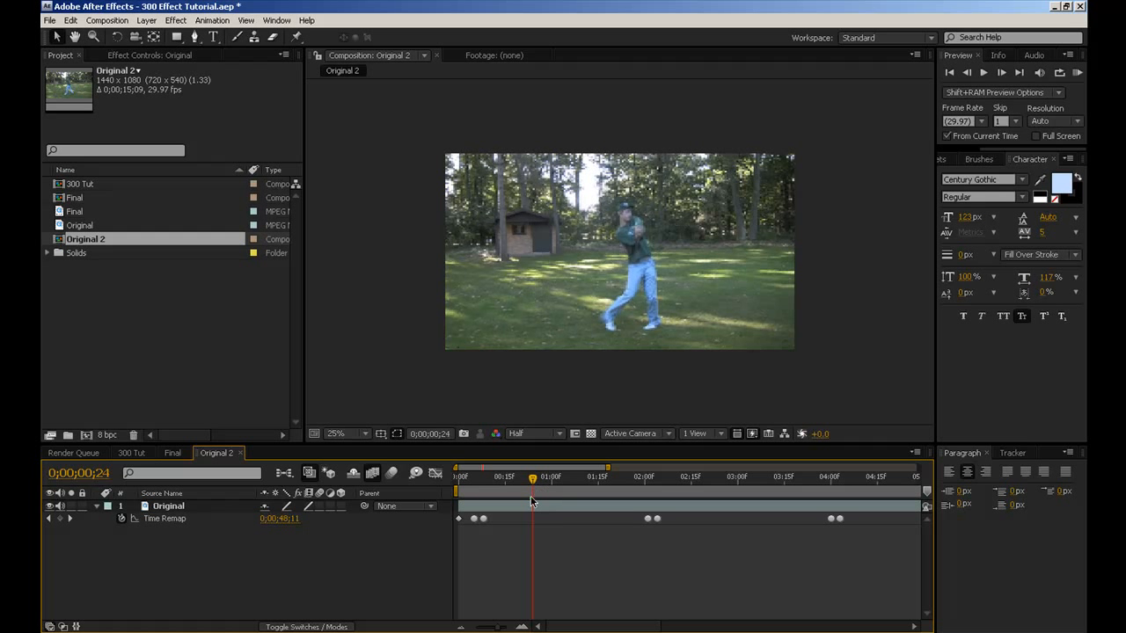
{"action": "left_click", "coordinate": [308, 507]}
{"action": "left_click", "coordinate": [308, 508]}
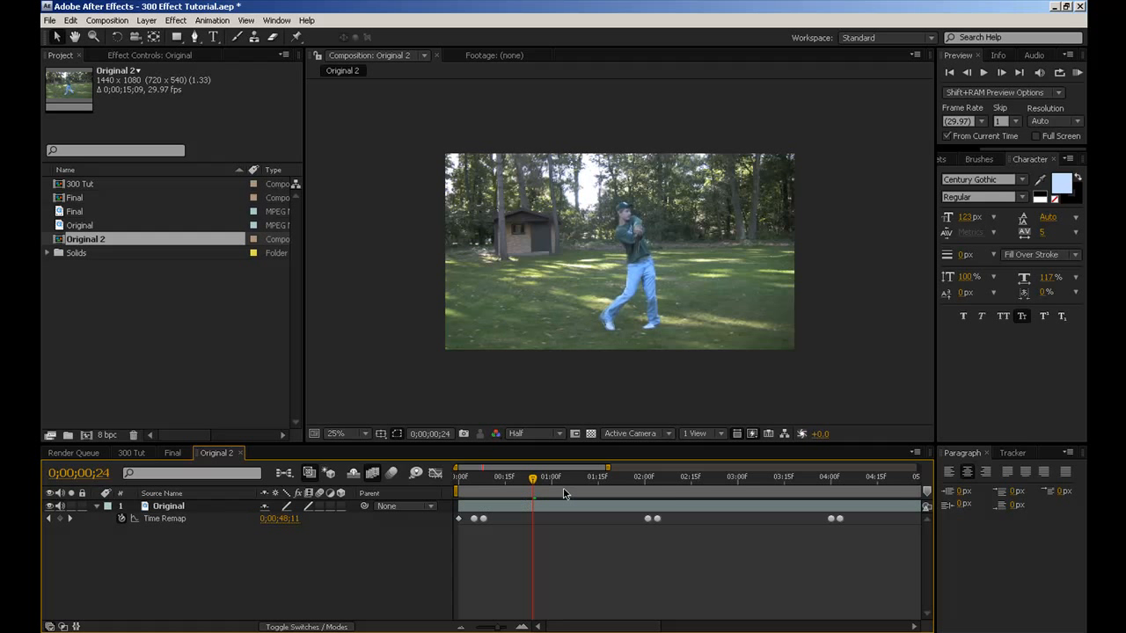
Step: Preview the frame-blended slow motion from 0;00;00;18 with the composition view at 50%
{"action": "left_click_drag", "start_coordinate": [577, 490], "coordinate": [515, 490]}
{"action": "key", "text": "period"}
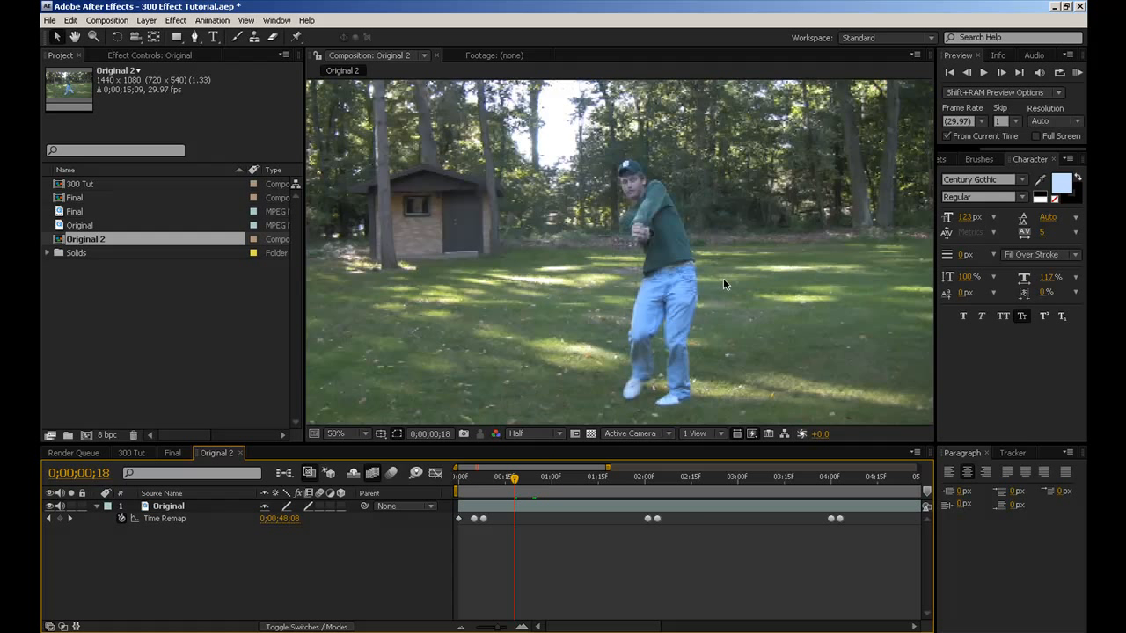
{"action": "left_click", "coordinate": [1076, 73]}
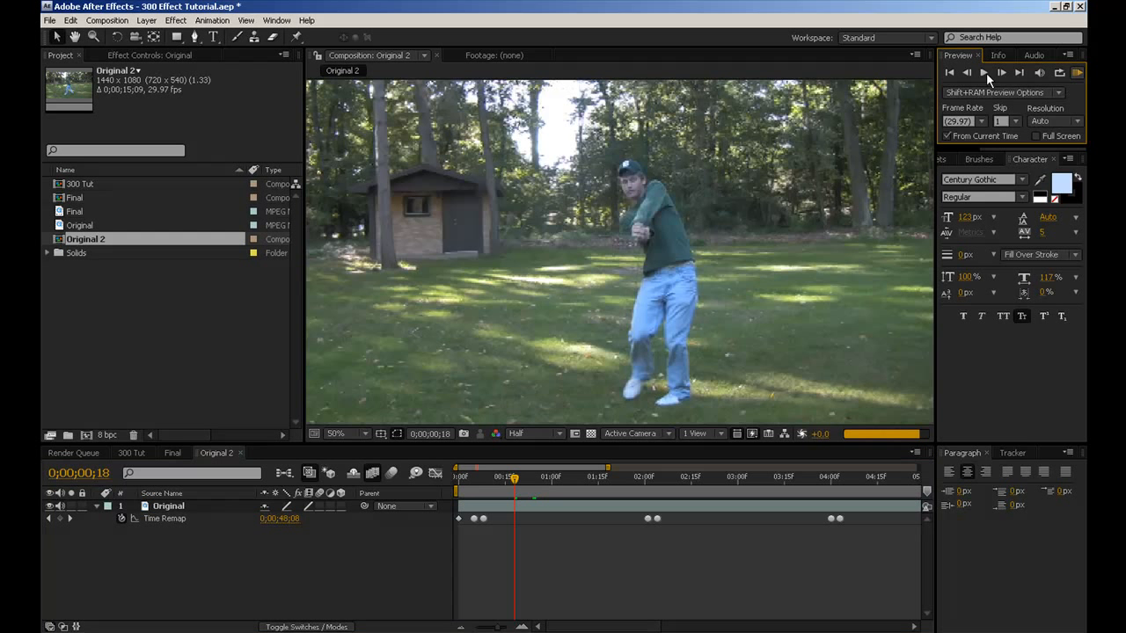
{"action": "left_click", "coordinate": [984, 73]}
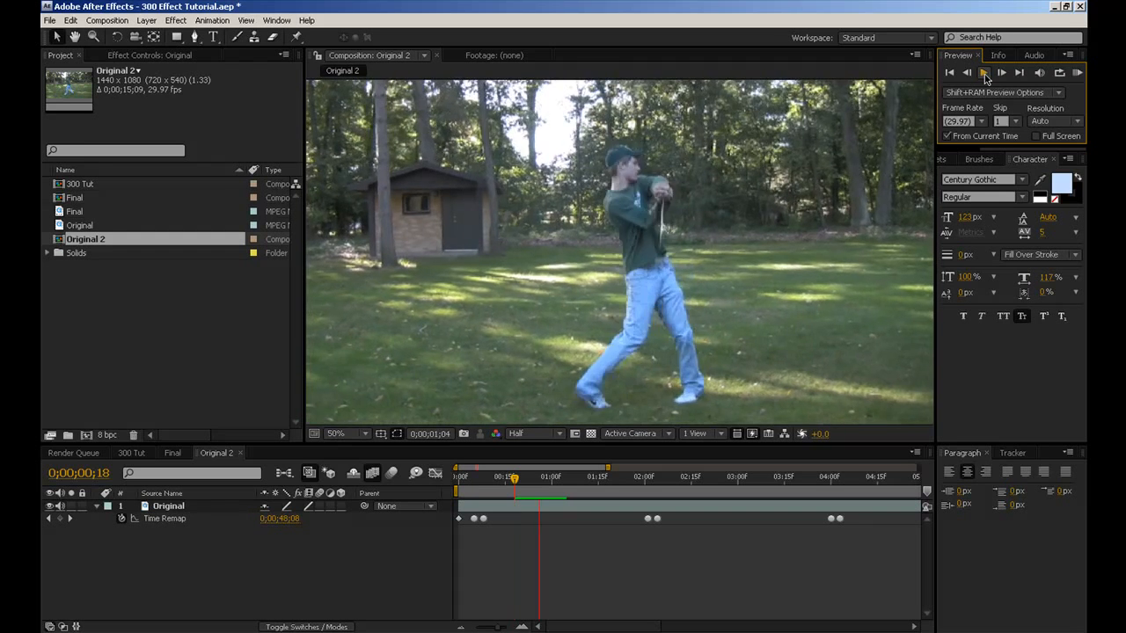
{"action": "left_click", "coordinate": [984, 74]}
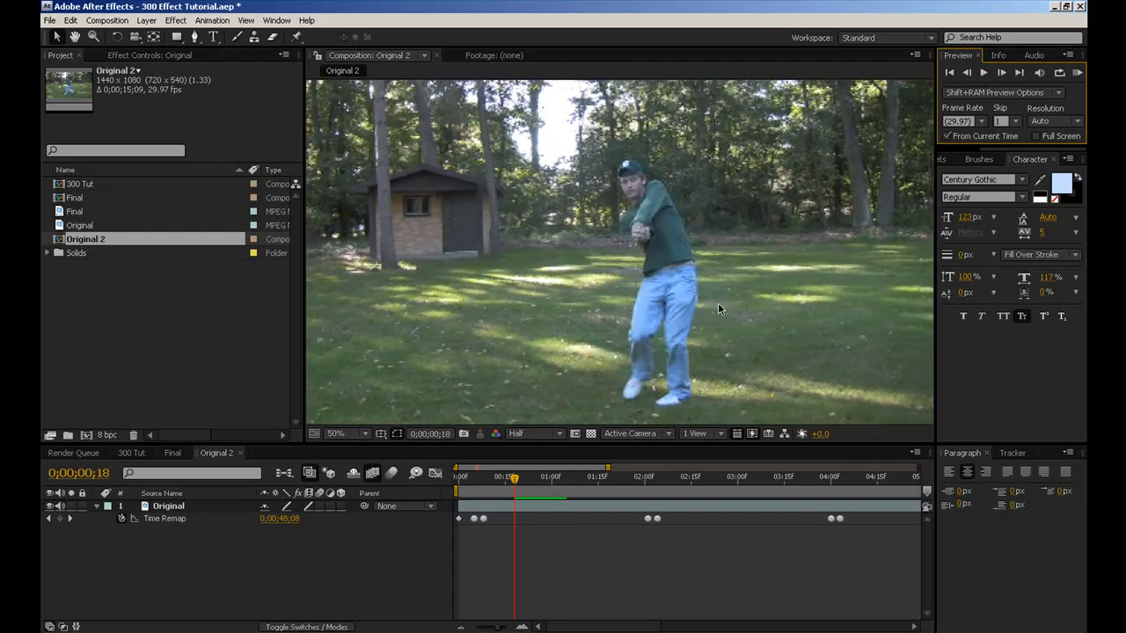
Step: Examine the blended frames at the swing keyframes around 0;00;00;08 and 0;00;04;01
{"action": "scroll", "coordinate": [718, 309], "scroll_direction": "down", "scroll_amount": 1}
{"action": "left_click", "coordinate": [691, 370]}
{"action": "scroll", "coordinate": [691, 371], "scroll_direction": "up", "scroll_amount": 1}
{"action": "scroll", "coordinate": [686, 365], "scroll_direction": "down", "scroll_amount": 1}
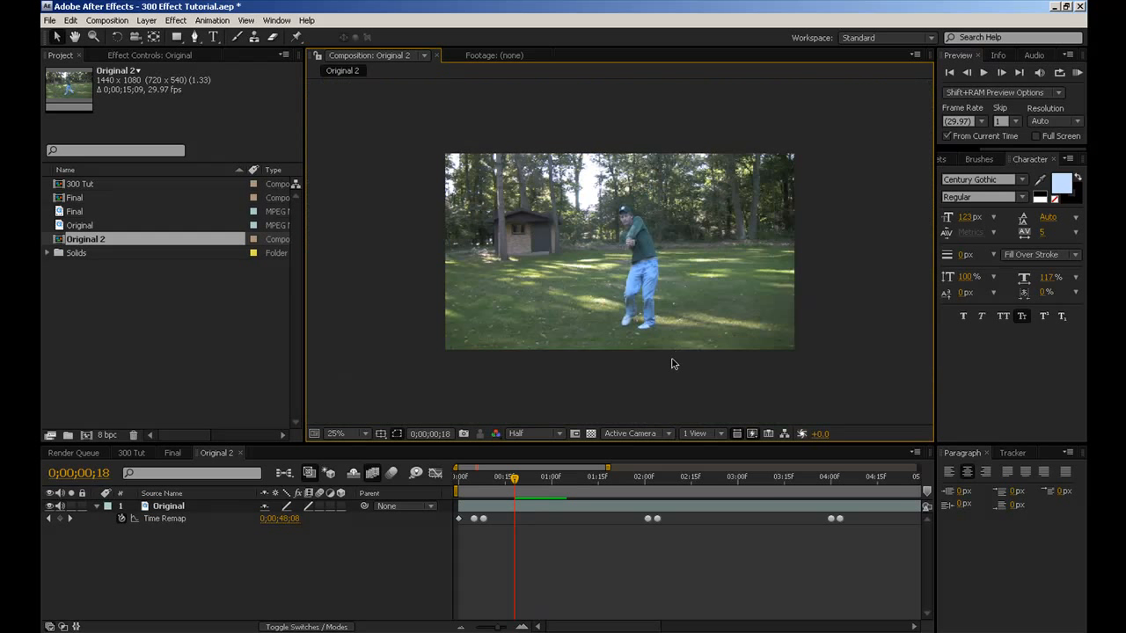
{"action": "mouse_move", "coordinate": [481, 482]}
{"action": "left_mouse_down"}
{"action": "mouse_move", "coordinate": [422, 486]}
{"action": "mouse_move", "coordinate": [483, 489]}
{"action": "left_mouse_up"}
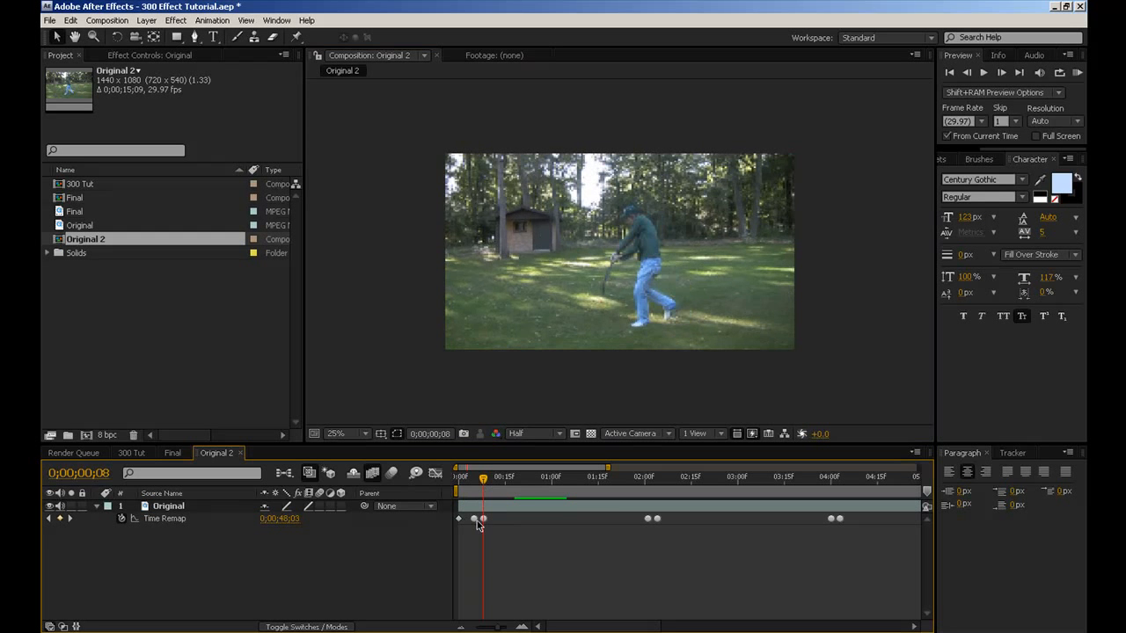
{"action": "left_click_drag", "start_coordinate": [498, 628], "coordinate": [490, 630]}
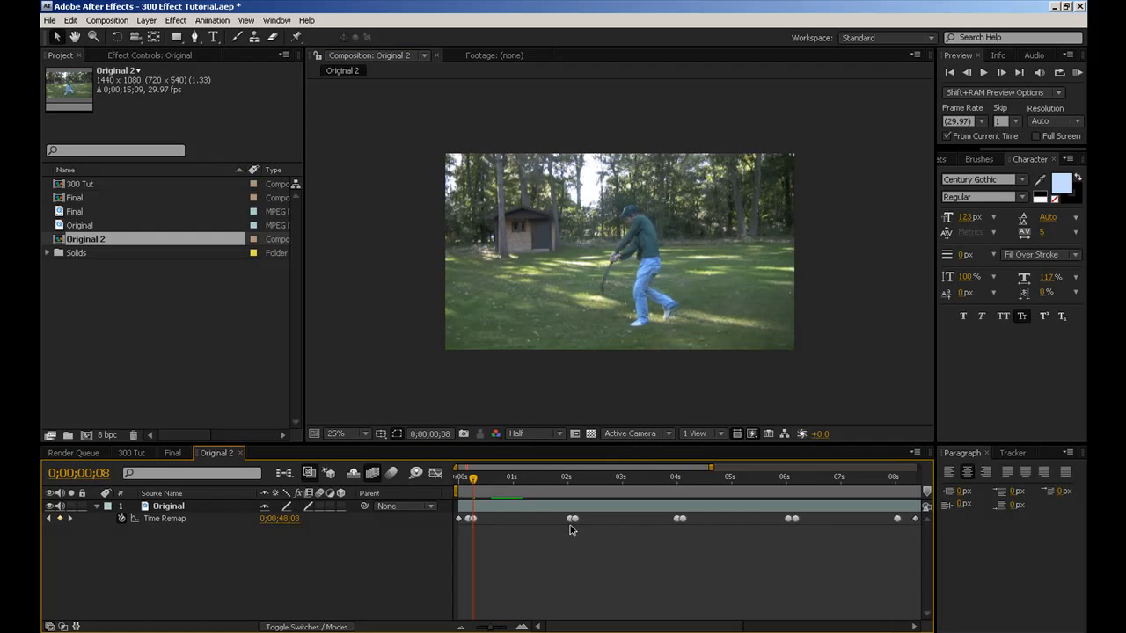
{"action": "left_click_drag", "start_coordinate": [566, 489], "coordinate": [679, 490]}
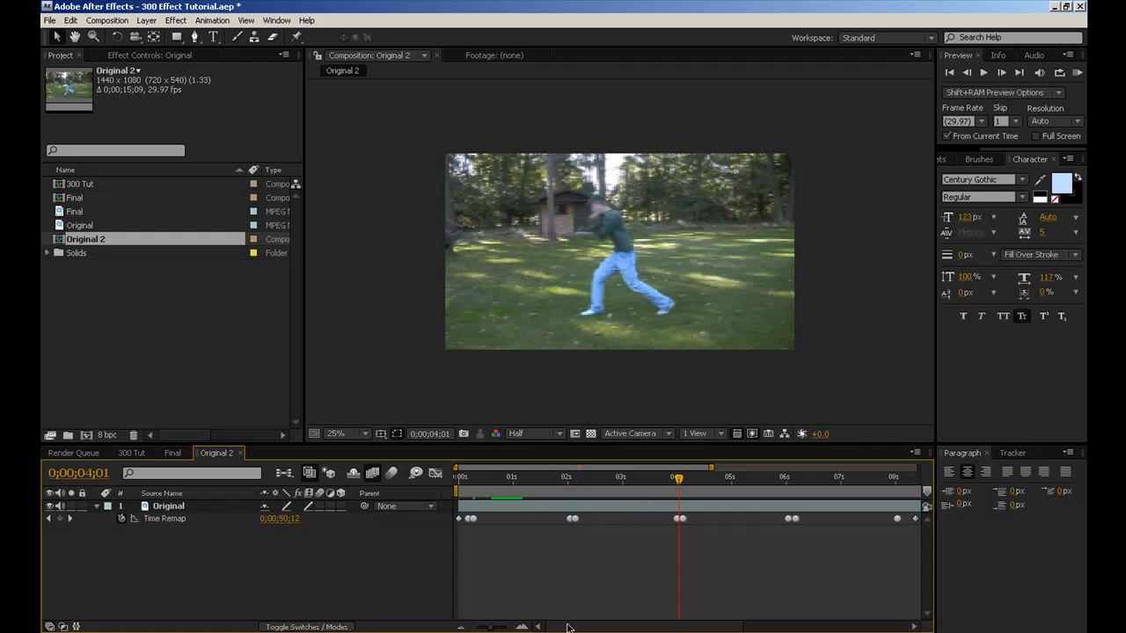
Step: Extend the Original layer to about 9.5 seconds, shift the Time Remap keyframes from two seconds onward slightly later, and scrub the second swing
{"action": "left_click_drag", "start_coordinate": [493, 629], "coordinate": [482, 630]}
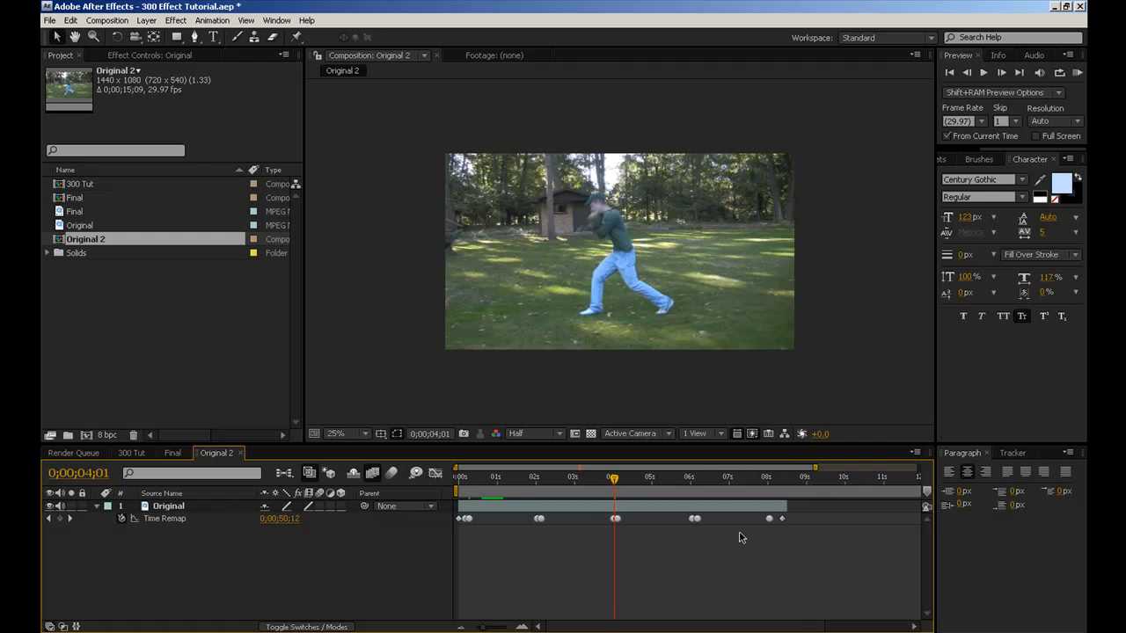
{"action": "left_click", "coordinate": [810, 503]}
{"action": "left_click_drag", "start_coordinate": [842, 552], "coordinate": [531, 518]}
{"action": "left_click_drag", "start_coordinate": [538, 518], "coordinate": [542, 520]}
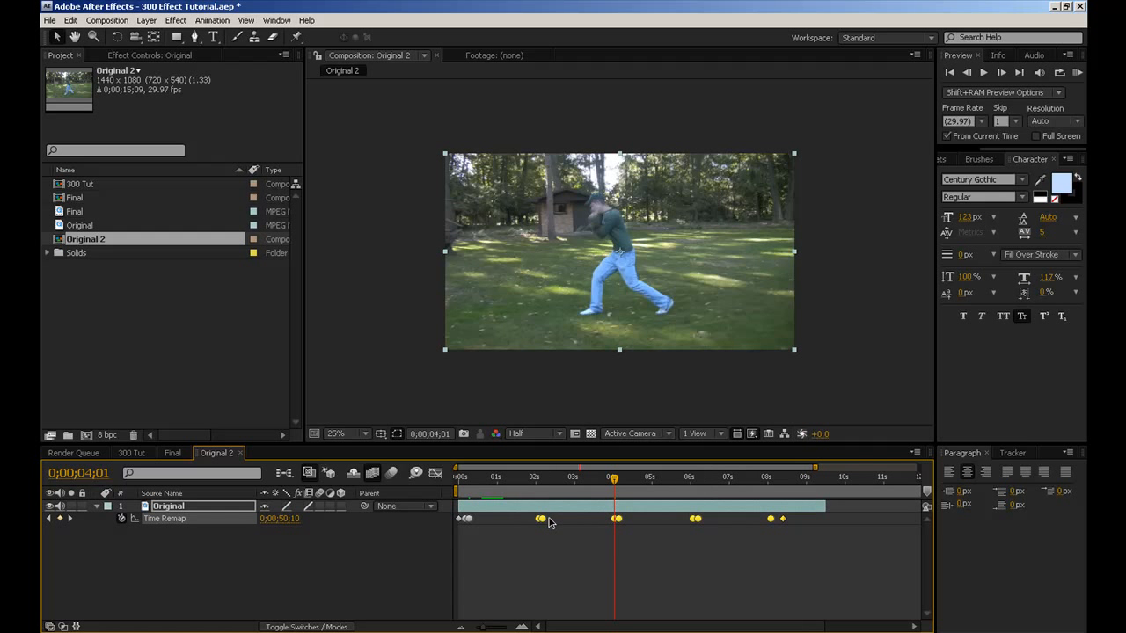
{"action": "left_click", "coordinate": [719, 569]}
{"action": "left_click_drag", "start_coordinate": [808, 532], "coordinate": [622, 520]}
{"action": "left_click", "coordinate": [646, 553]}
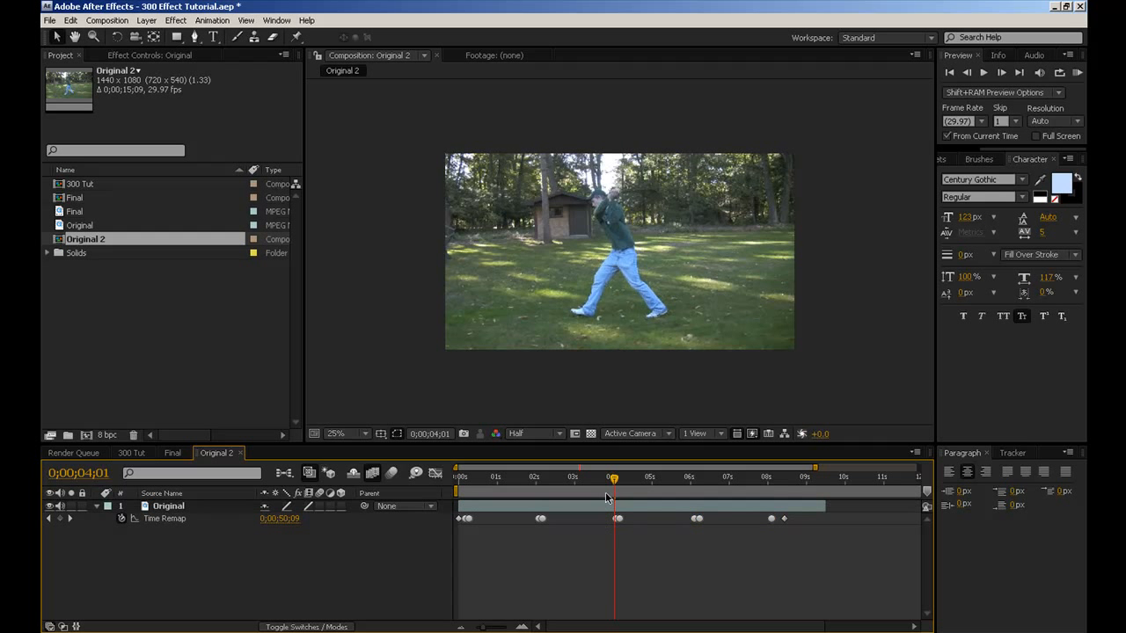
{"action": "left_click", "coordinate": [530, 489]}
{"action": "left_click_drag", "start_coordinate": [520, 487], "coordinate": [547, 483]}
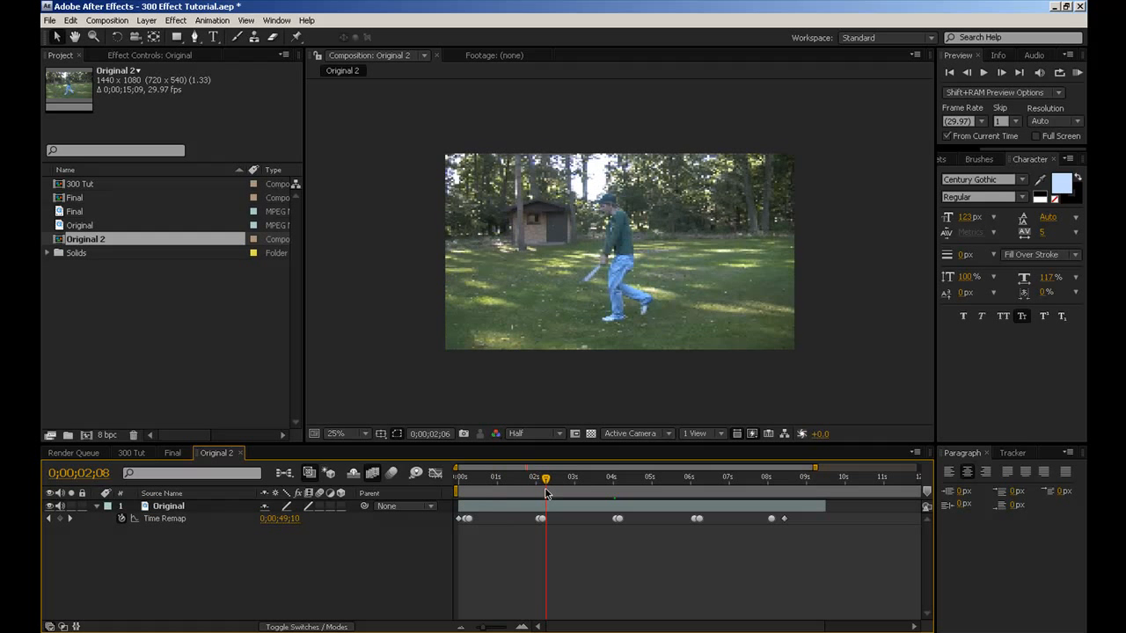
Step: Try enlarging the Original layer well beyond the composition frame, inspect it closely, and scale it back to roughly the frame size
{"action": "left_click", "coordinate": [181, 510]}
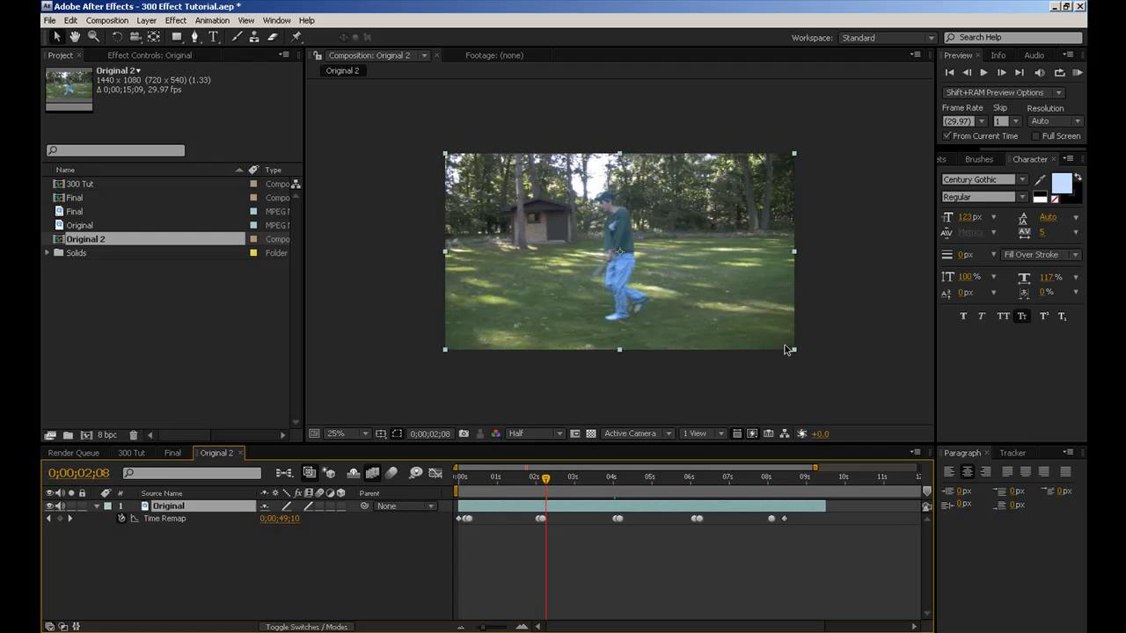
{"action": "left_click_drag", "start_coordinate": [795, 354], "coordinate": [922, 410]}
{"action": "scroll", "coordinate": [703, 310], "scroll_direction": "up", "scroll_amount": 3}
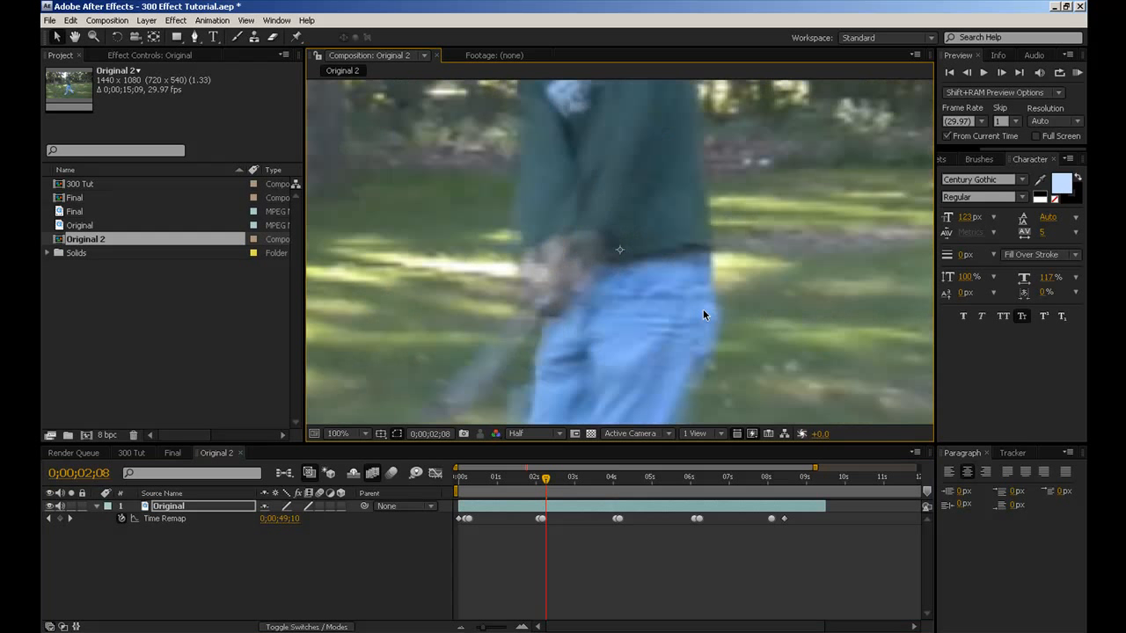
{"action": "scroll", "coordinate": [702, 314], "scroll_direction": "down", "scroll_amount": 6}
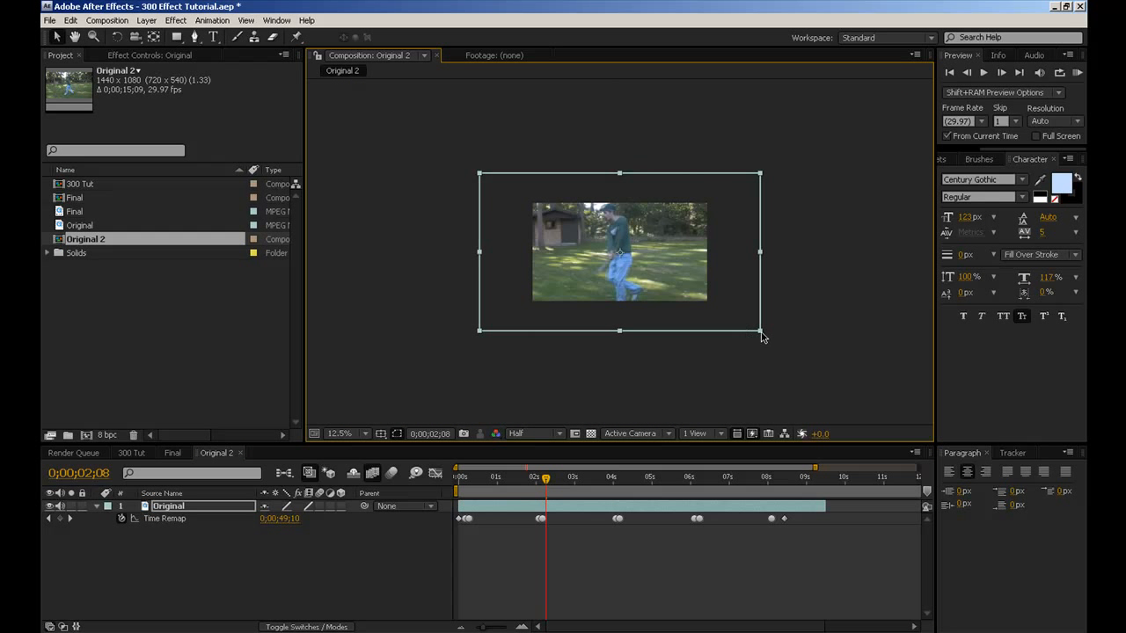
{"action": "left_click_drag", "start_coordinate": [721, 319], "coordinate": [715, 309]}
{"action": "left_click_drag", "start_coordinate": [714, 303], "coordinate": [715, 306]}
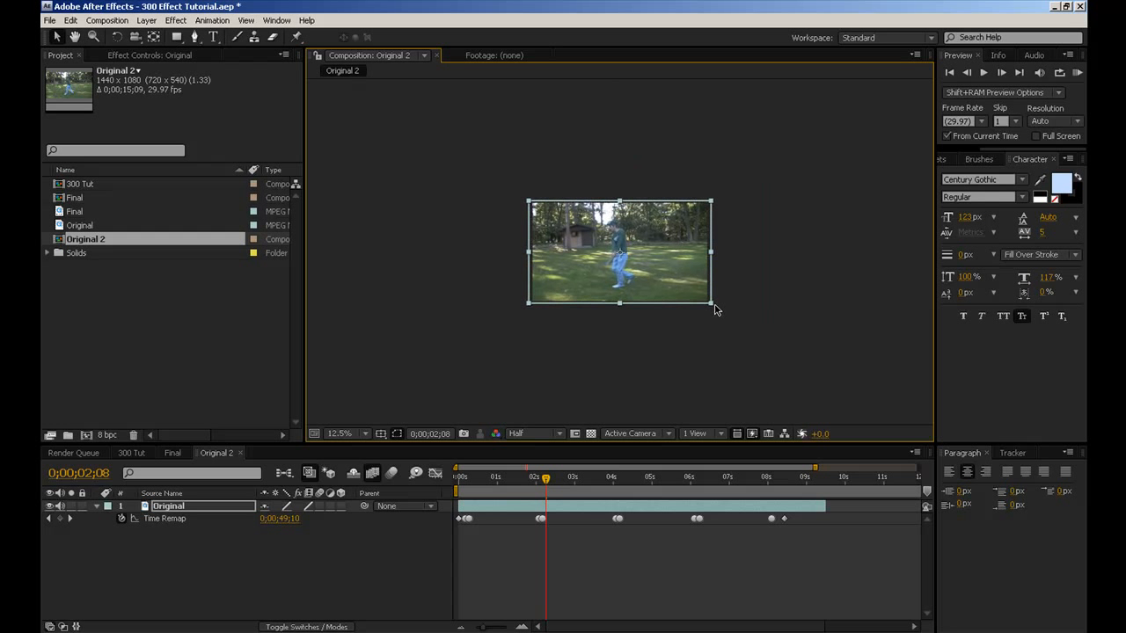
Step: Fit the Original layer exactly to the composition with Fit to Comp and deselect it
{"action": "right_click", "coordinate": [712, 309]}
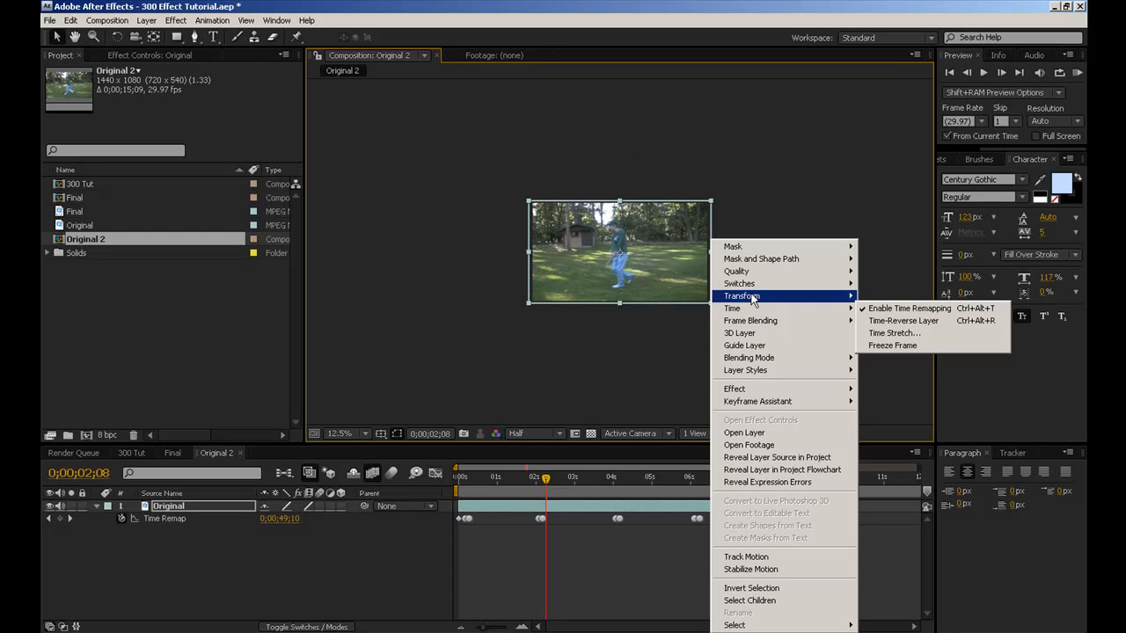
{"action": "mouse_move", "coordinate": [764, 298]}
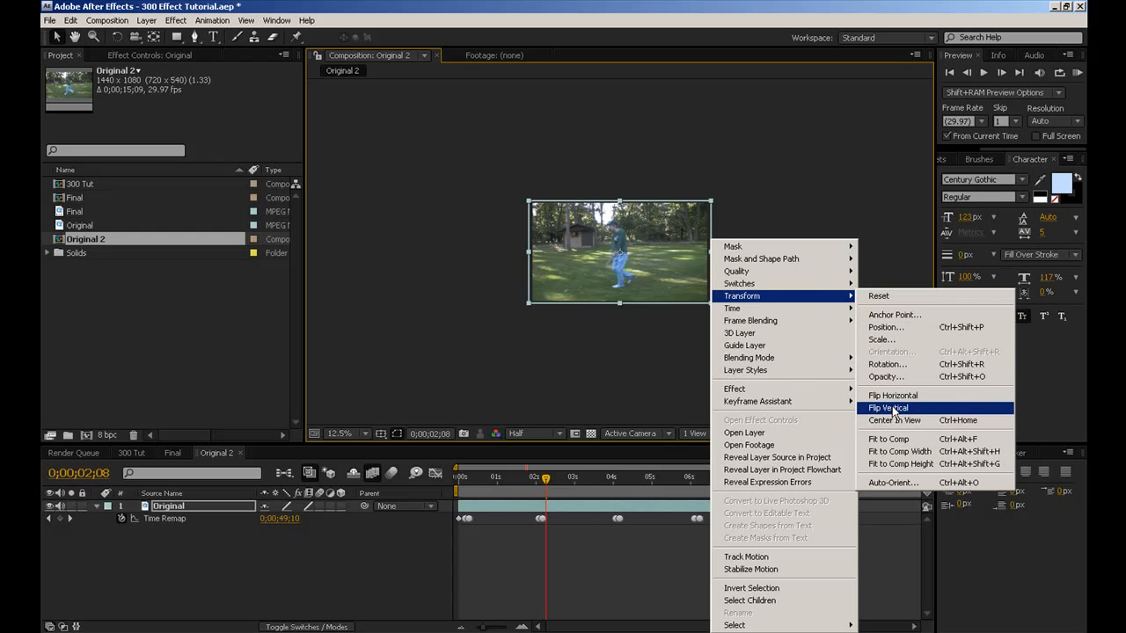
{"action": "left_click", "coordinate": [899, 444]}
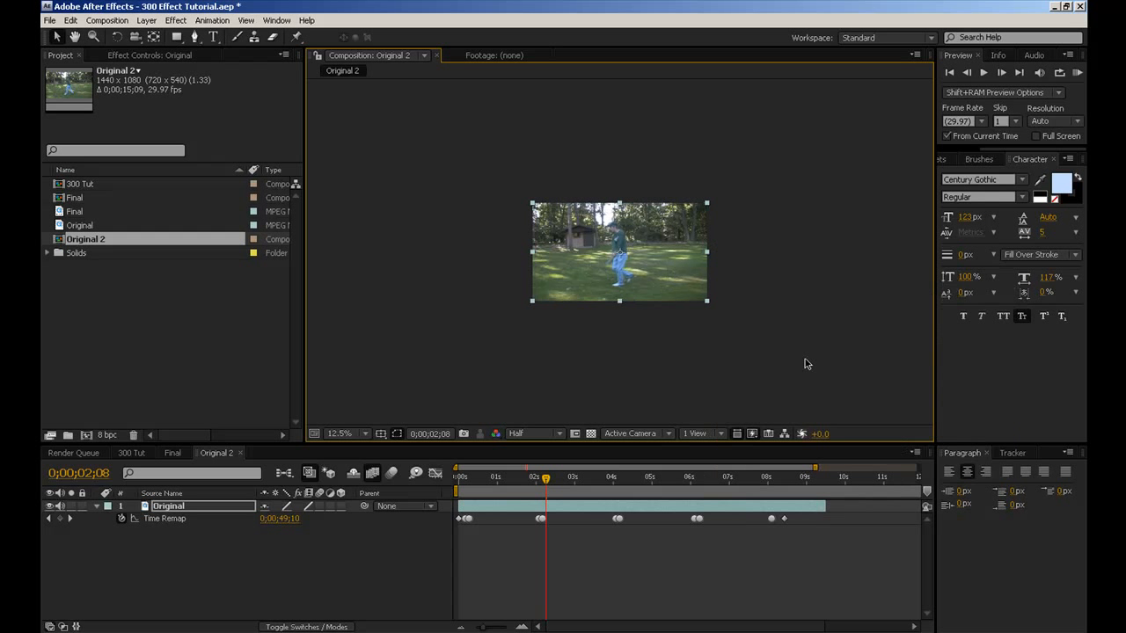
{"action": "scroll", "coordinate": [806, 360], "scroll_direction": "up", "scroll_amount": 1}
{"action": "left_click", "coordinate": [819, 367]}
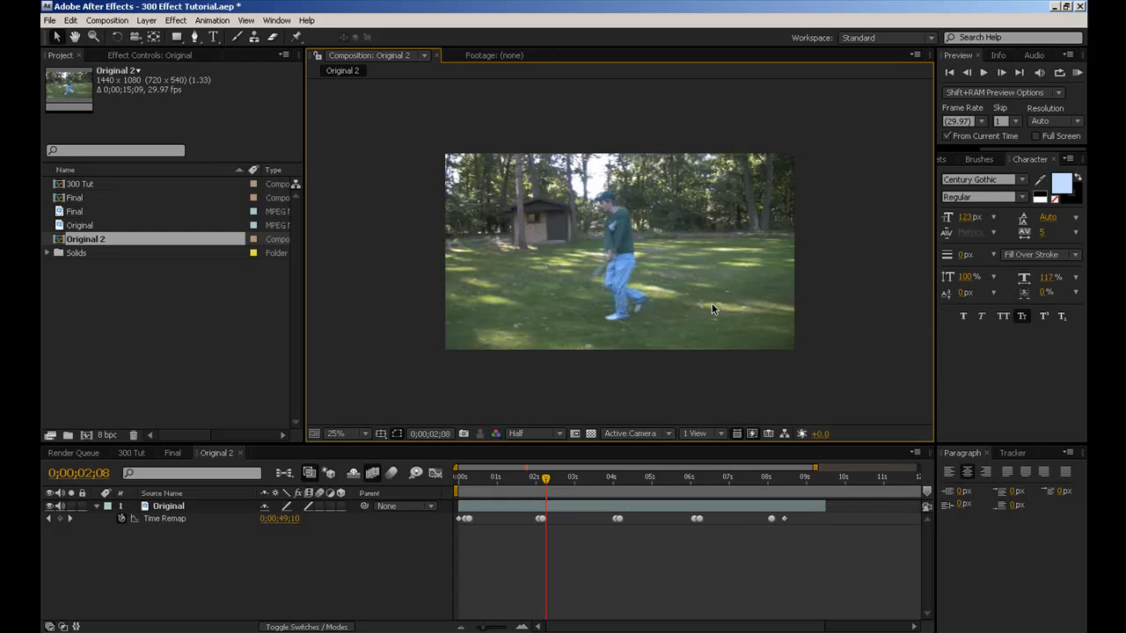
Step: Set the Original 2 composition's frame size to 1280 px wide and 720 px high
{"action": "left_click", "coordinate": [128, 24]}
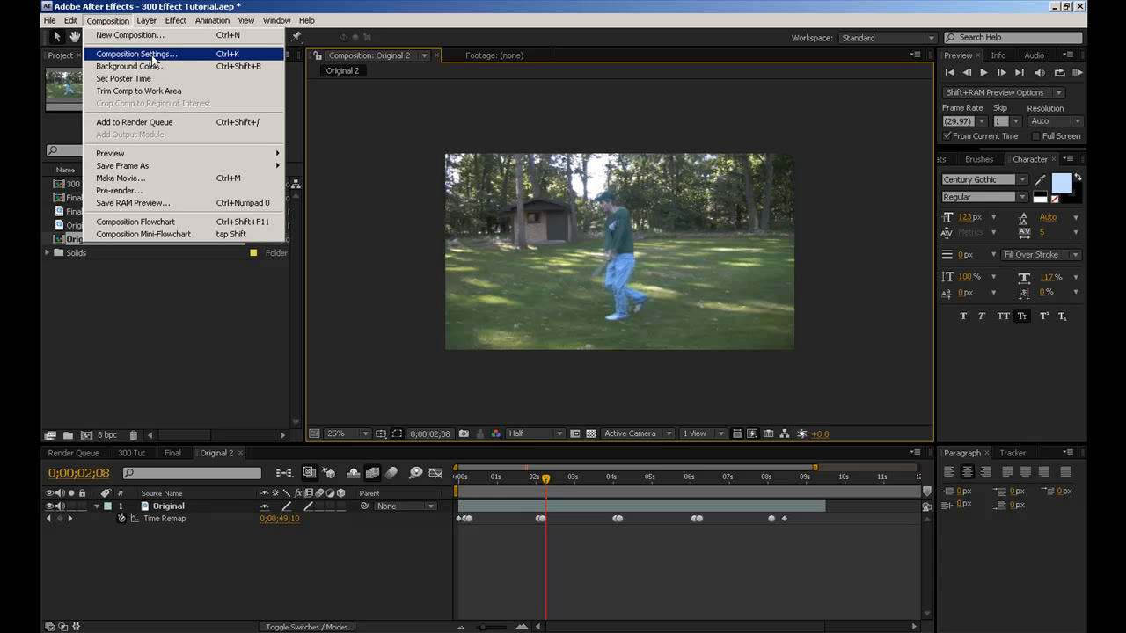
{"action": "left_click", "coordinate": [141, 50]}
{"action": "left_click", "coordinate": [274, 144]}
{"action": "type", "text": "72"}
{"action": "key", "text": "BackSpace"}
{"action": "key", "text": "BackSpace"}
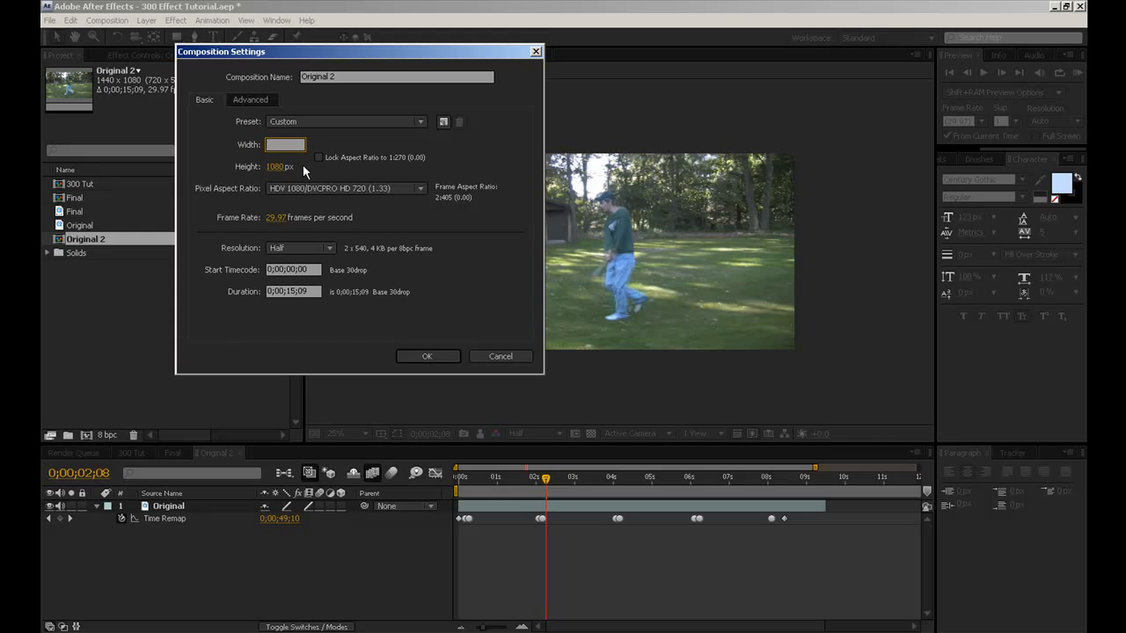
{"action": "type", "text": "1280"}
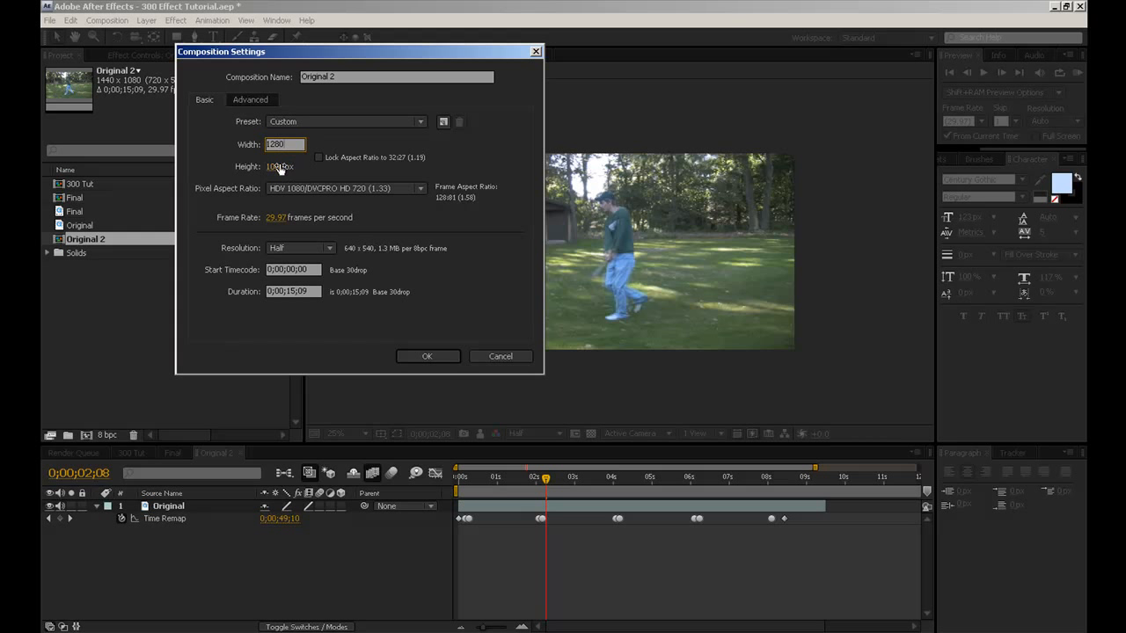
{"action": "left_click", "coordinate": [276, 166]}
{"action": "type", "text": "720"}
{"action": "key", "text": "Return"}
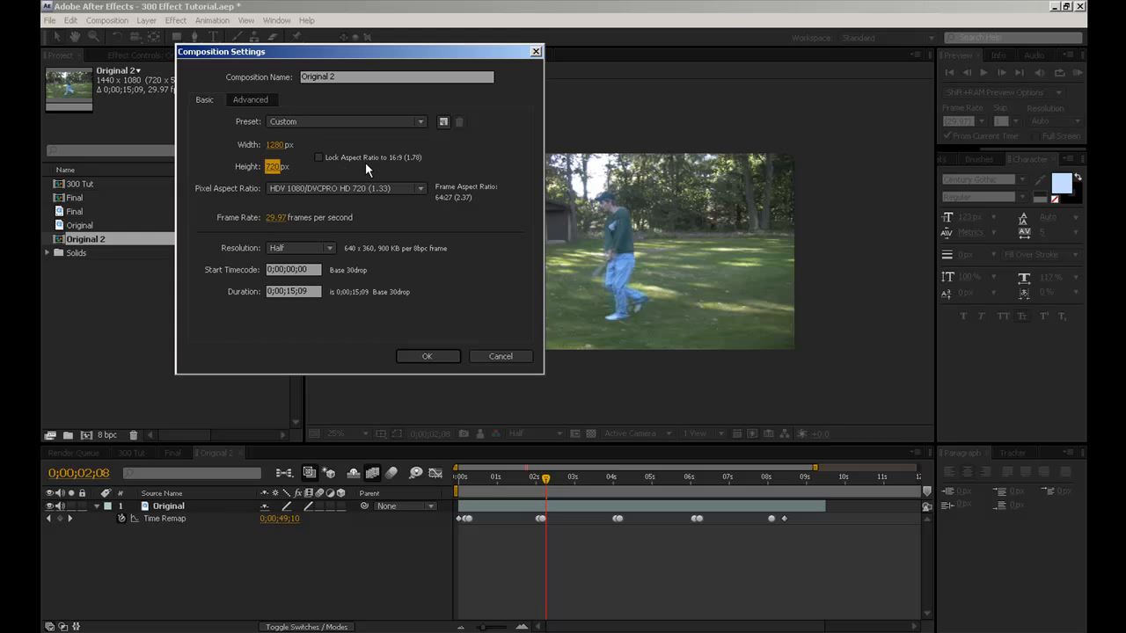
{"action": "left_click", "coordinate": [425, 356]}
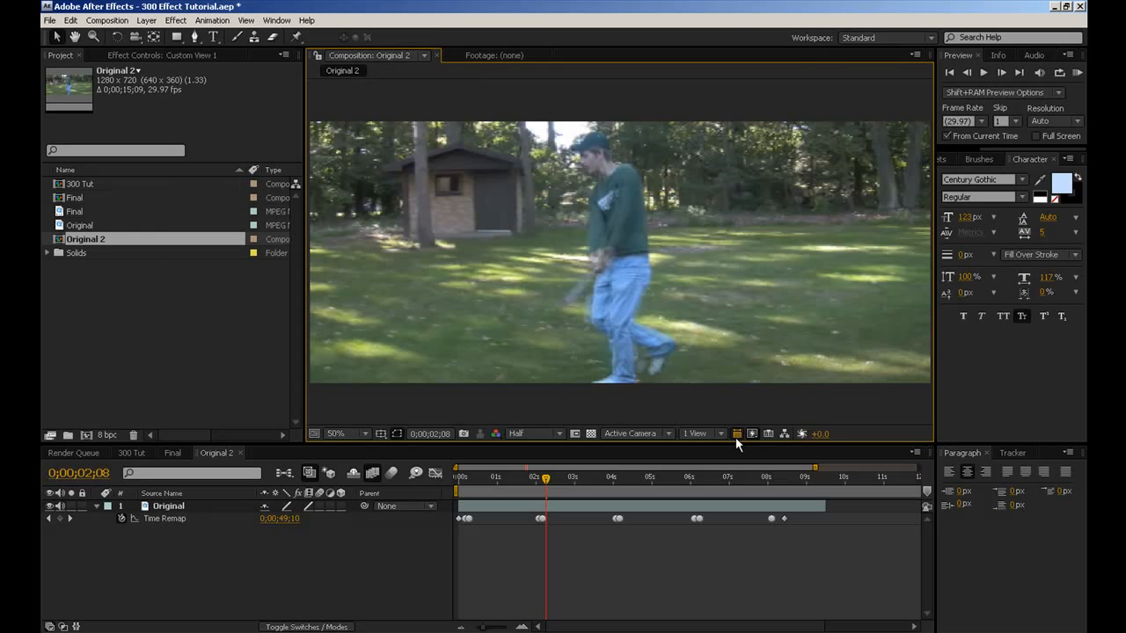
Step: Change the composition's pixel aspect ratio to Square Pixels
{"action": "key", "text": "comma"}
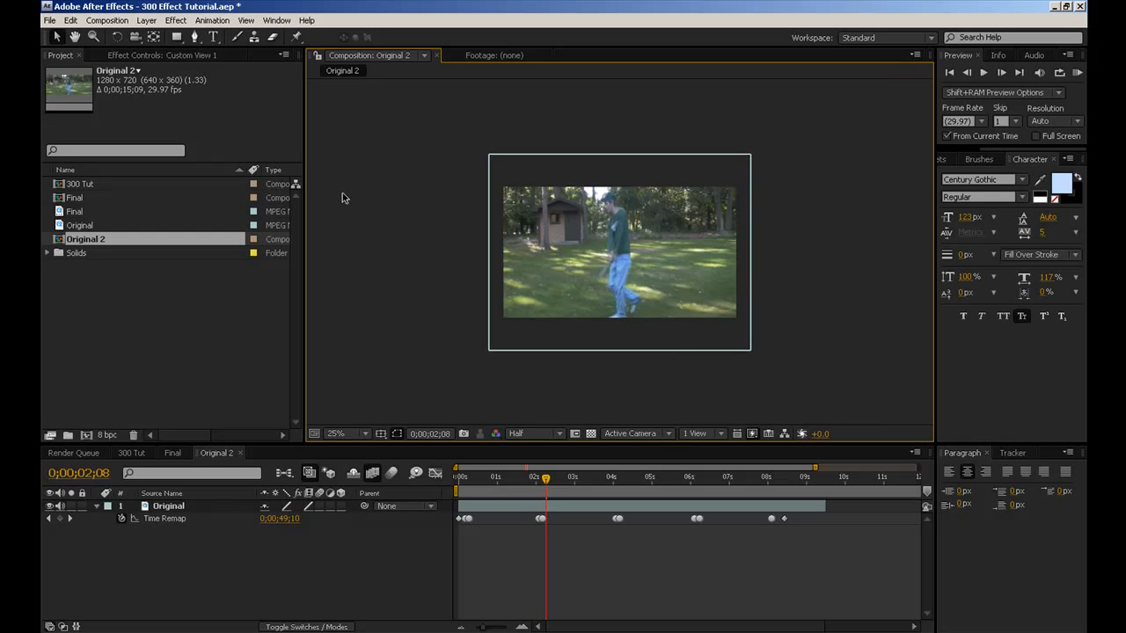
{"action": "left_click", "coordinate": [107, 20]}
{"action": "left_click", "coordinate": [132, 54]}
{"action": "left_click", "coordinate": [349, 188]}
{"action": "left_click", "coordinate": [348, 201]}
{"action": "left_click", "coordinate": [438, 353]}
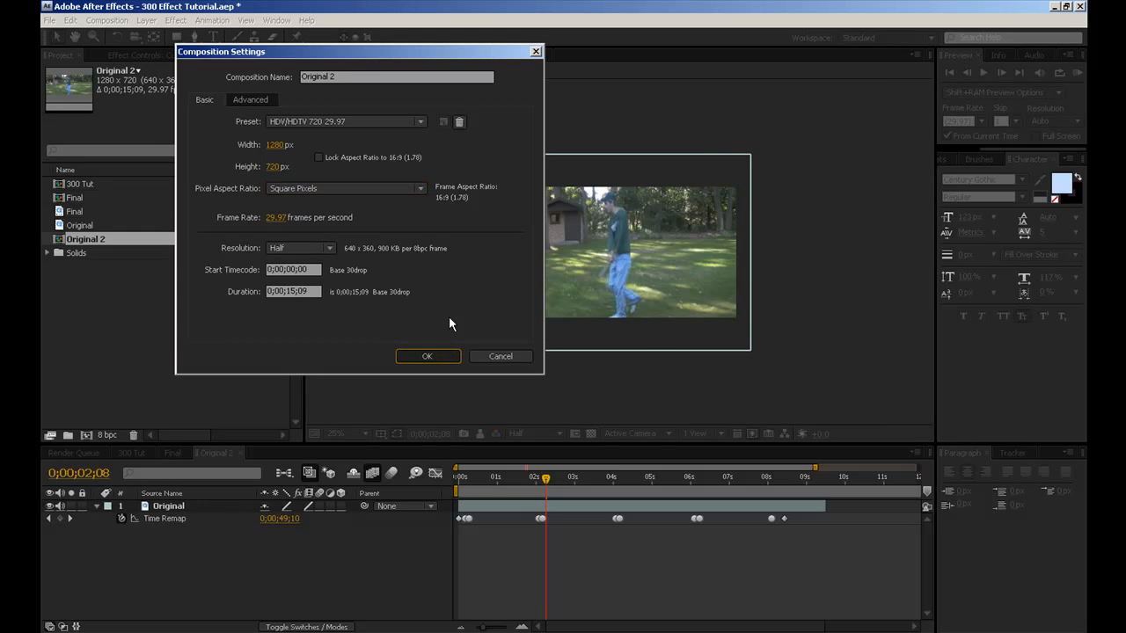
Step: Examine the composition at different magnifications, comparing the Original layer's outline with the new frame edges
{"action": "key", "text": "period"}
{"action": "key", "text": "period"}
{"action": "key", "text": "comma"}
{"action": "key", "text": "comma"}
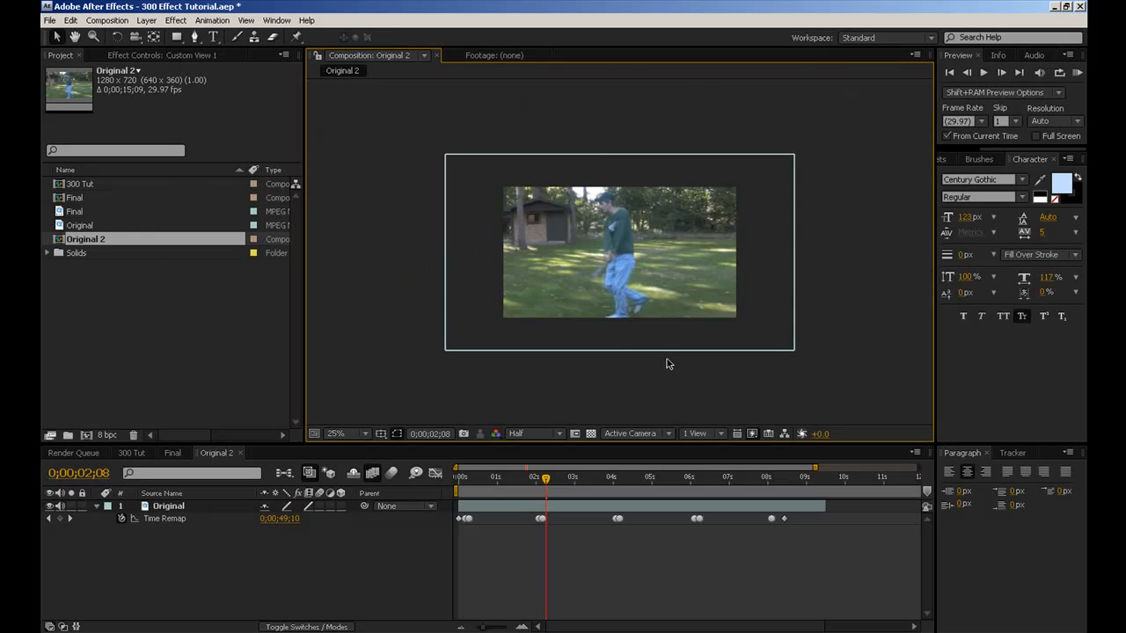
{"action": "key", "text": "period"}
{"action": "key", "text": "period"}
{"action": "key", "text": "comma"}
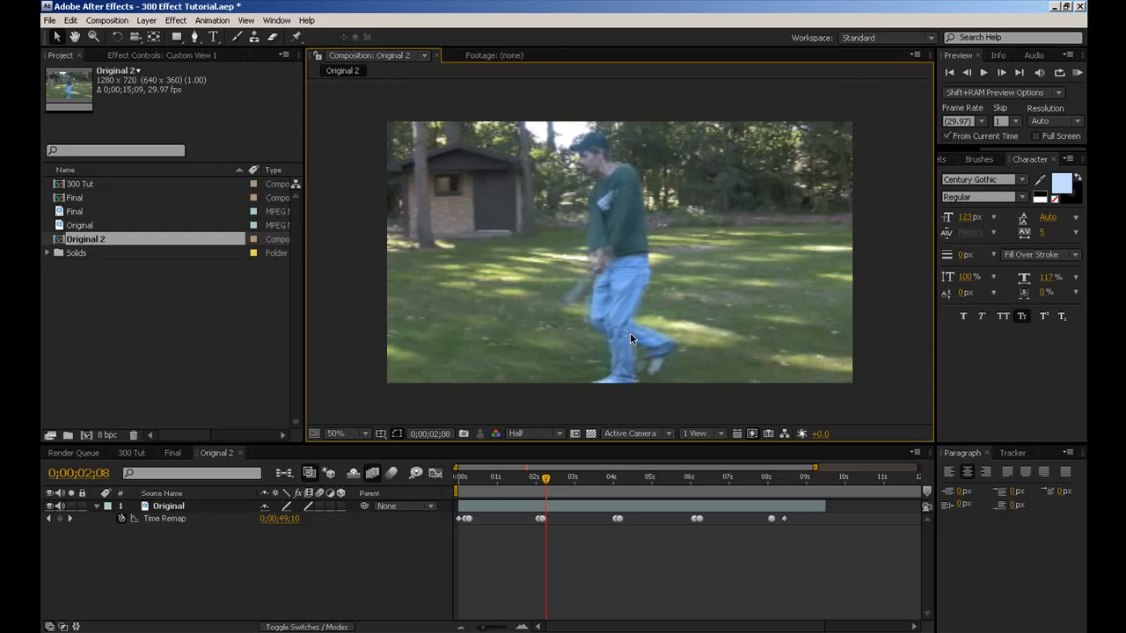
{"action": "key", "text": "comma"}
{"action": "left_click", "coordinate": [162, 507]}
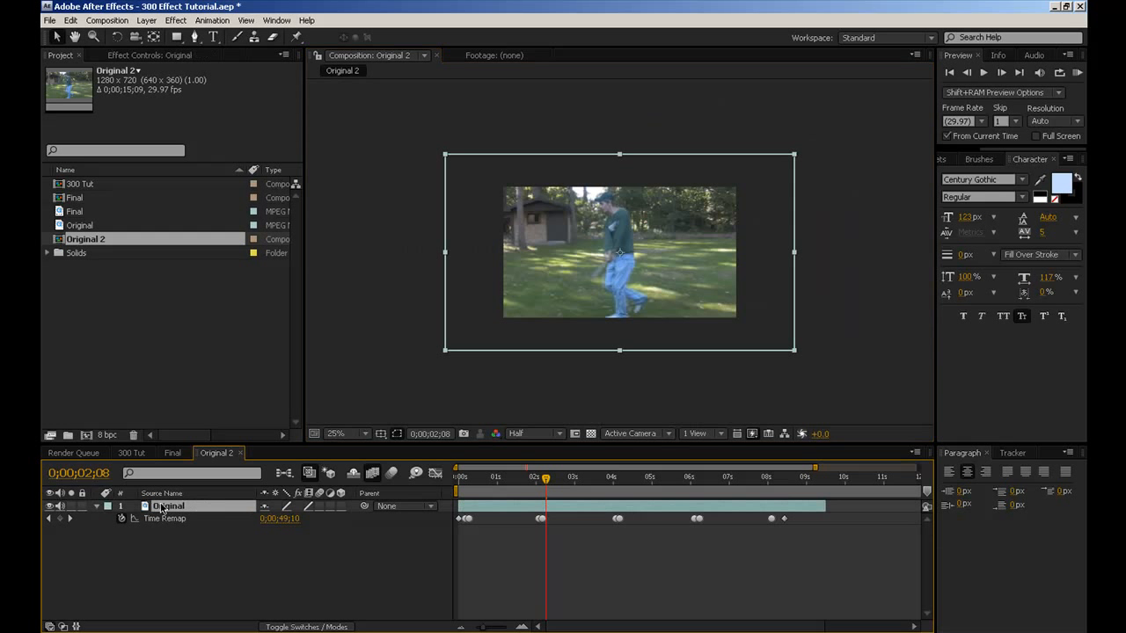
{"action": "key", "text": "period"}
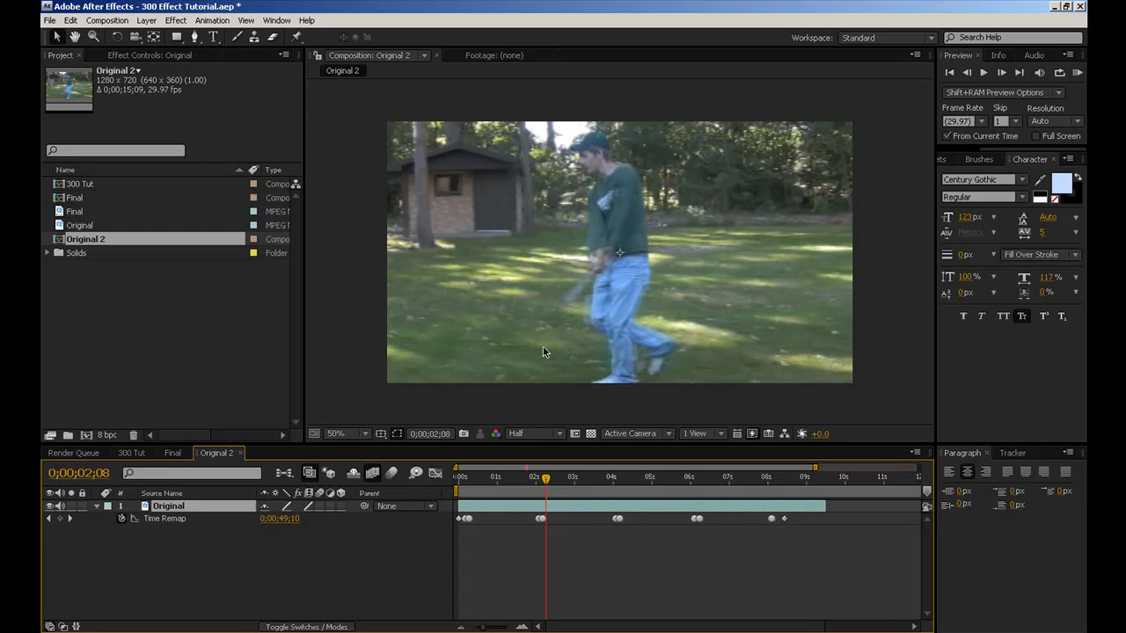
{"action": "key", "text": "period"}
{"action": "key", "text": "comma"}
{"action": "key", "text": "comma"}
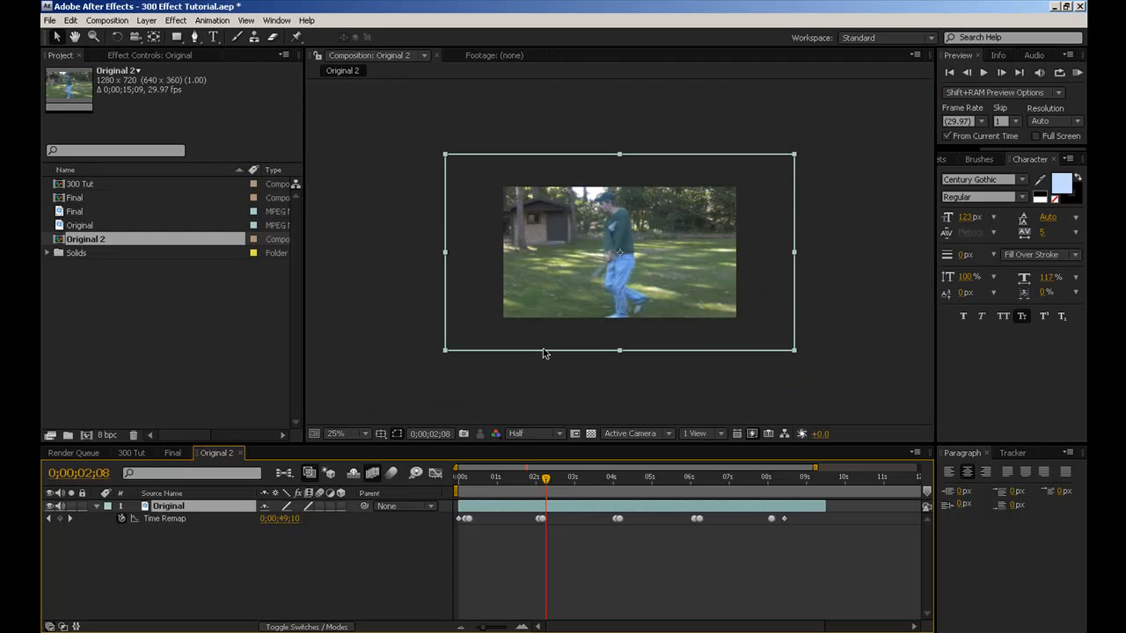
Step: Scale the Original layer down slightly by its corner toward the composition frame, keeping its proportions
{"action": "key", "text": "comma"}
{"action": "key", "text": "period"}
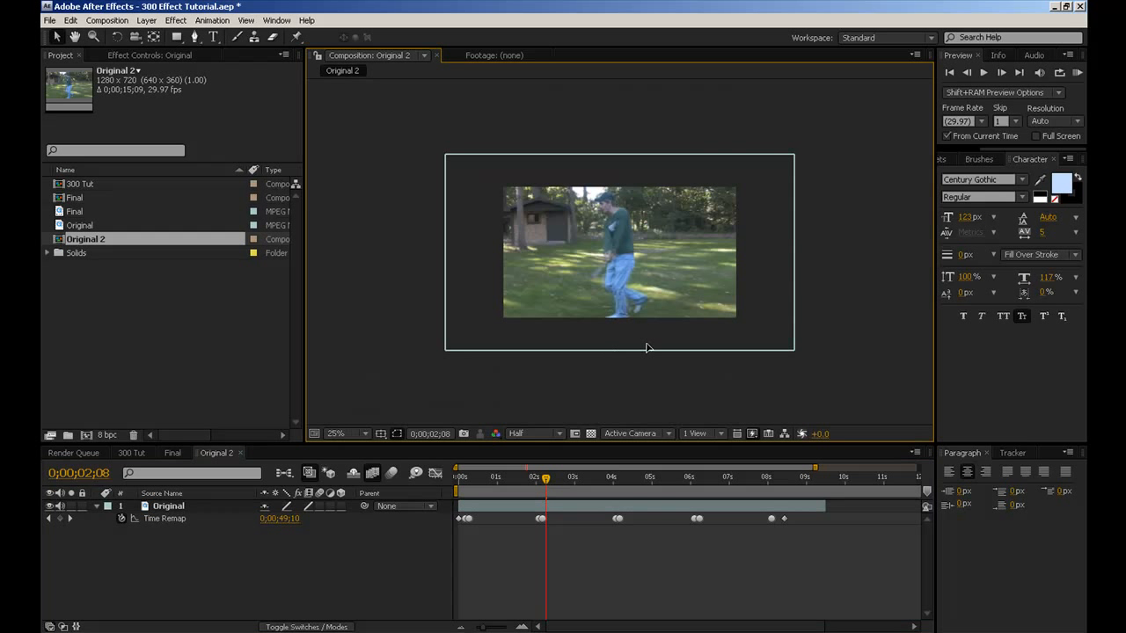
{"action": "left_click", "coordinate": [791, 348]}
{"action": "mouse_move", "coordinate": [795, 351]}
{"action": "left_mouse_down"}
{"action": "mouse_move", "coordinate": [744, 323]}
{"action": "mouse_move", "coordinate": [791, 351]}
{"action": "left_mouse_up"}
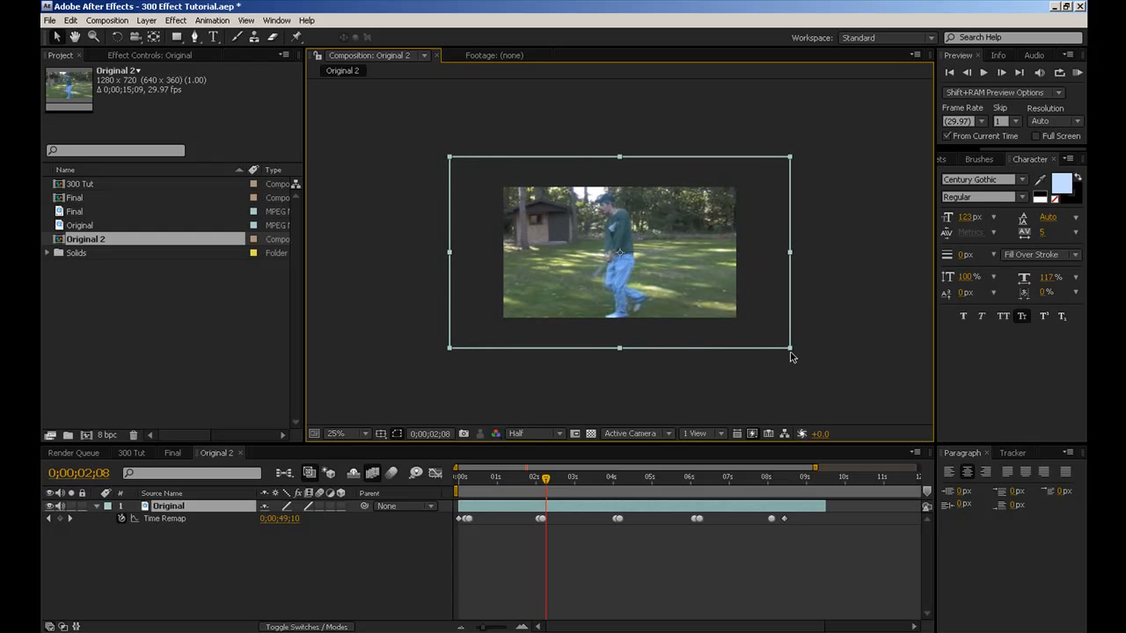